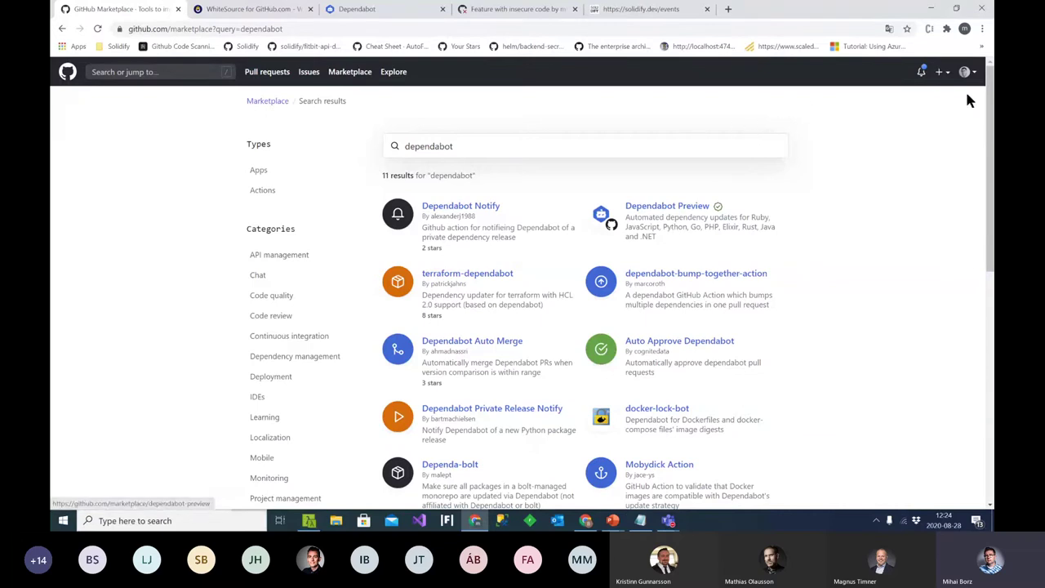
Open the Solidify organization's settings and display its installed GitHub Apps.
left_click(245, 46)
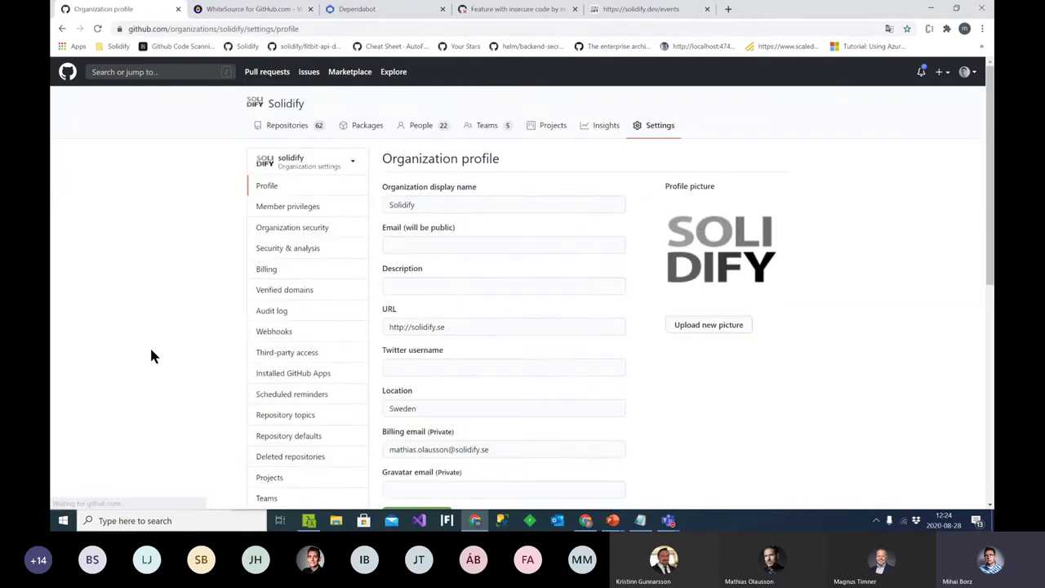
scroll(335, 441, "down", 2)
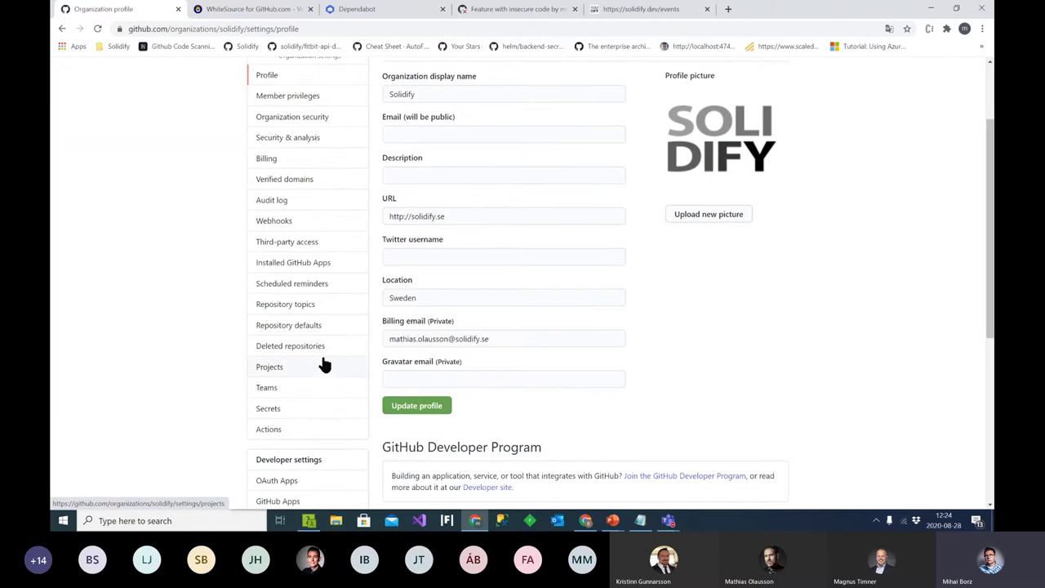
left_click(314, 263)
scroll(462, 397, "down", 3)
scroll(463, 371, "up", 3)
Open the Dependabot Preview installation's configuration and review its permissions and repository access.
left_click(756, 324)
scroll(702, 400, "down", 1)
scroll(689, 401, "down", 8)
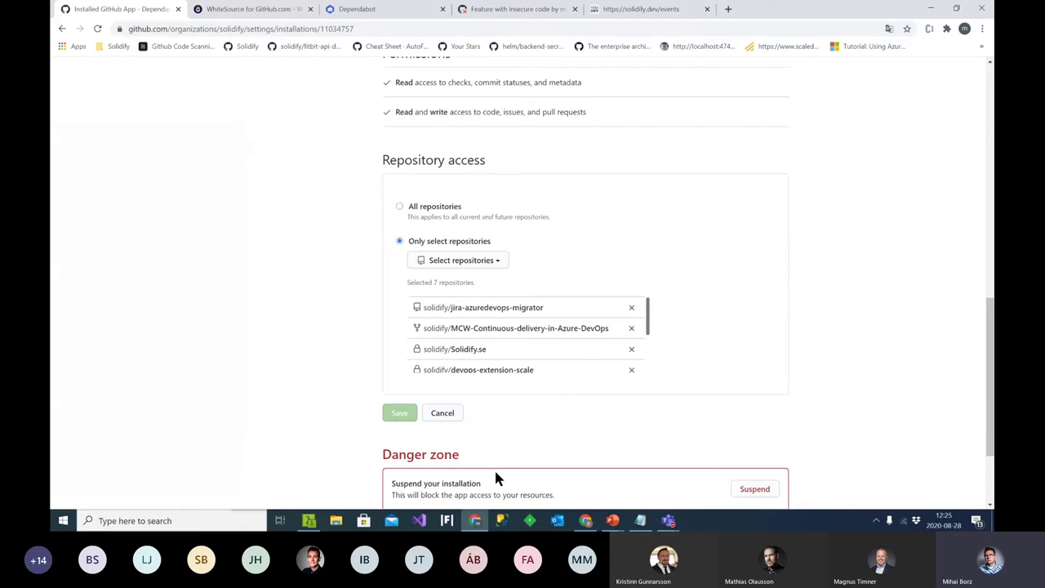
scroll(825, 437, "up", 1)
scroll(728, 445, "up", 5)
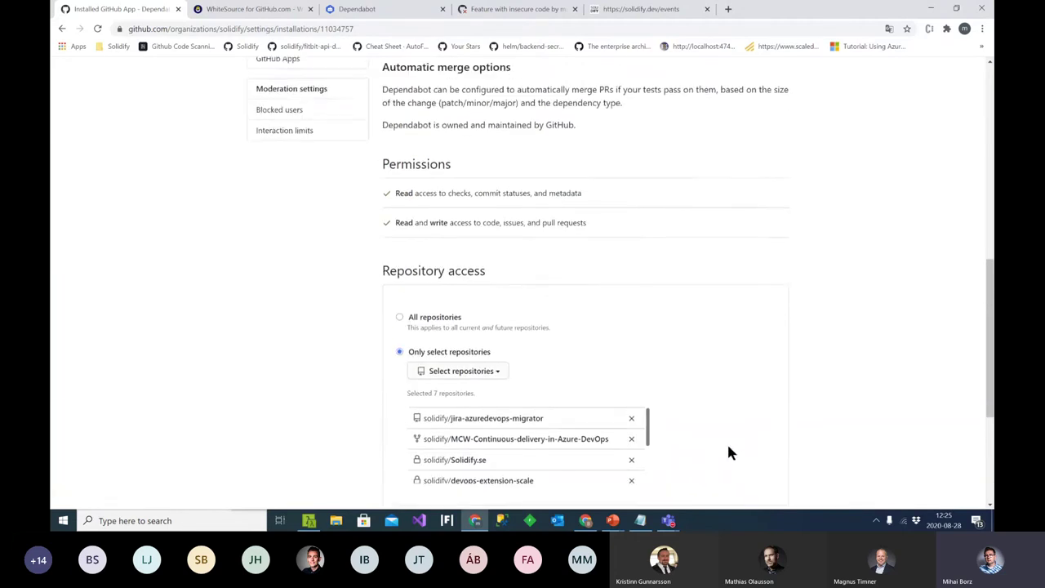
scroll(196, 168, "up", 4)
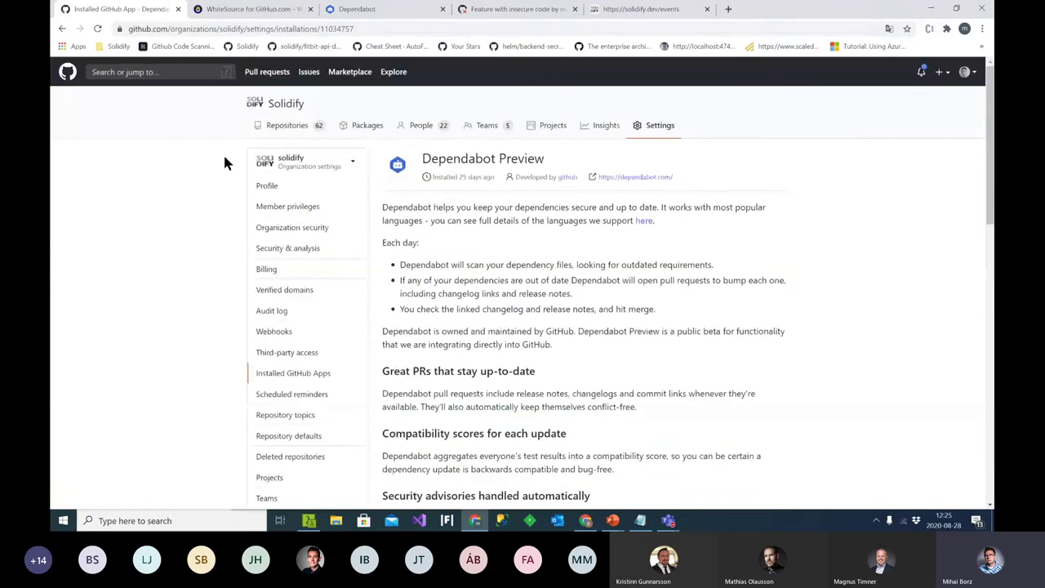
Open .github/dependabot.yml in the fitbit-api-demo repository and highlight its open-pull-requests-limit line.
left_click(309, 47)
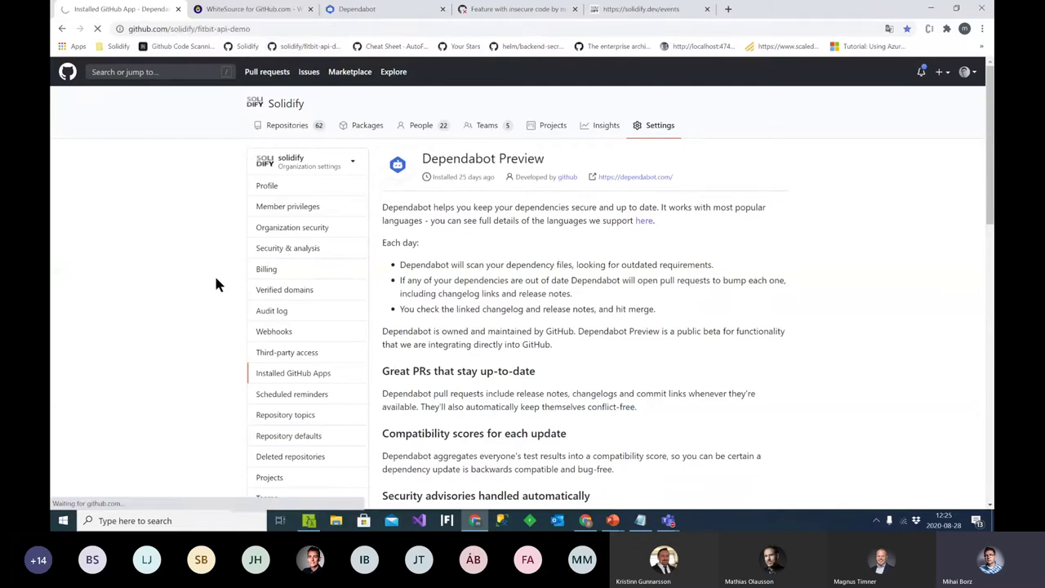
left_click(221, 234)
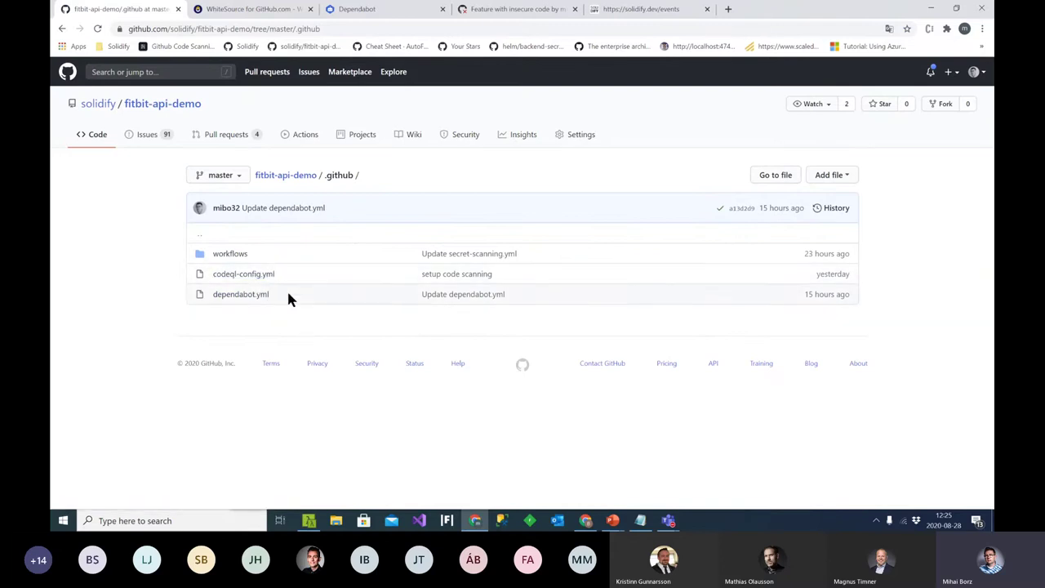
left_click(235, 296)
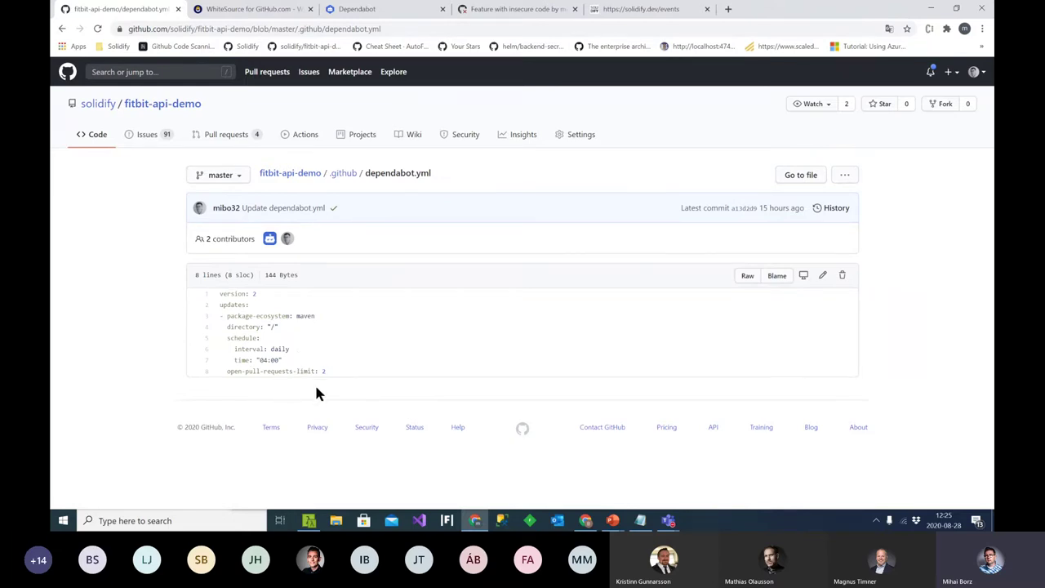
left_click_drag(344, 372, 223, 374)
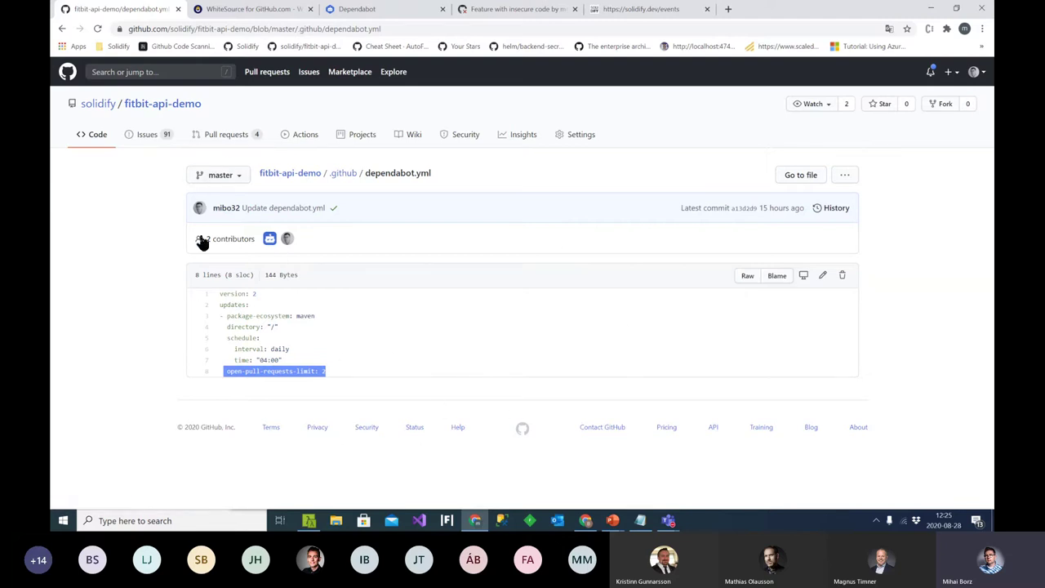
View fitbit-api-demo's open pull requests and check the Dependabot dashboard, returning to the pull request list.
left_click(232, 137)
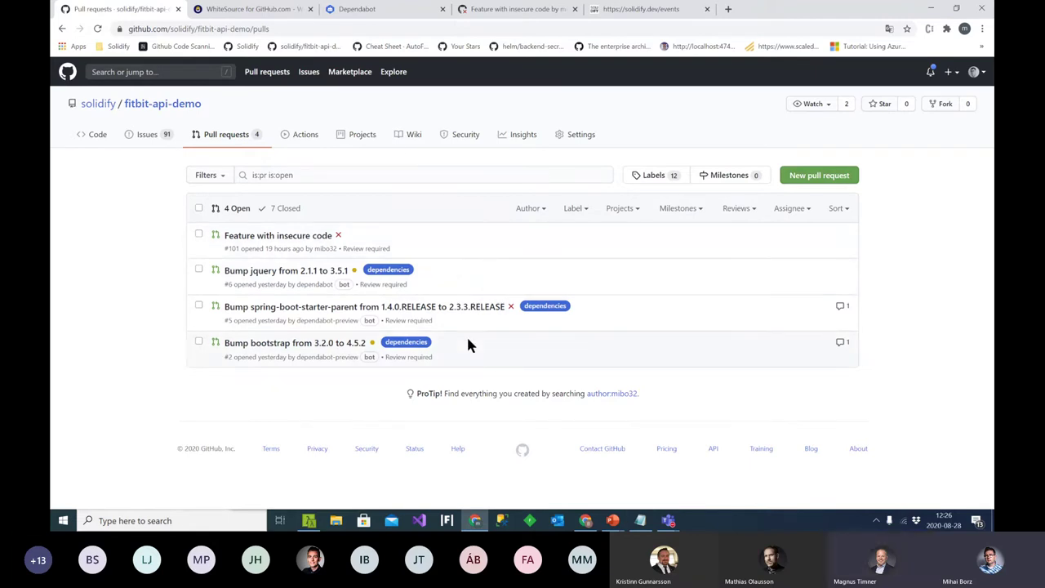
left_click(366, 11)
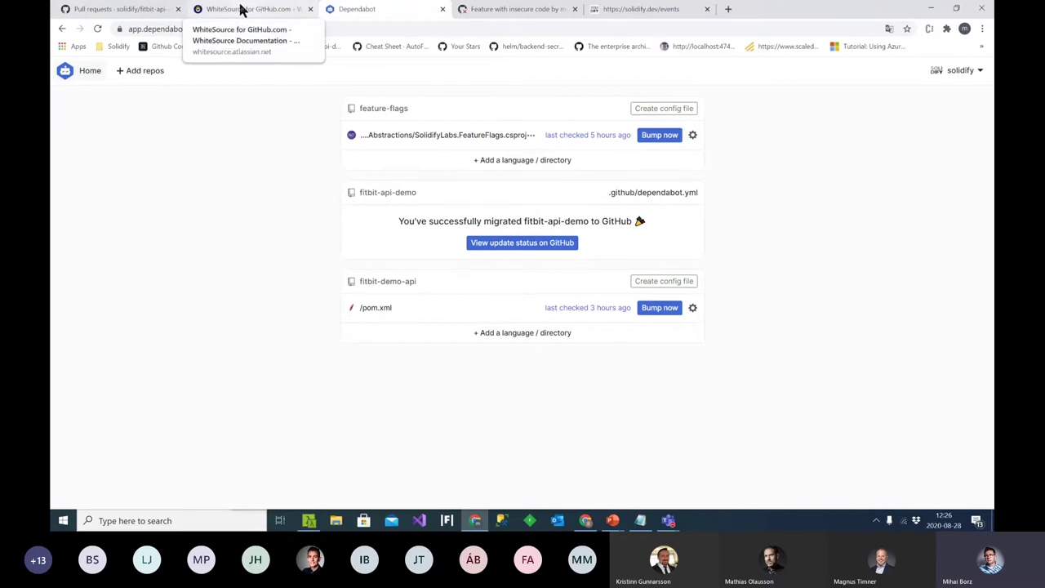
left_click(122, 8)
left_click(233, 8)
left_click(121, 8)
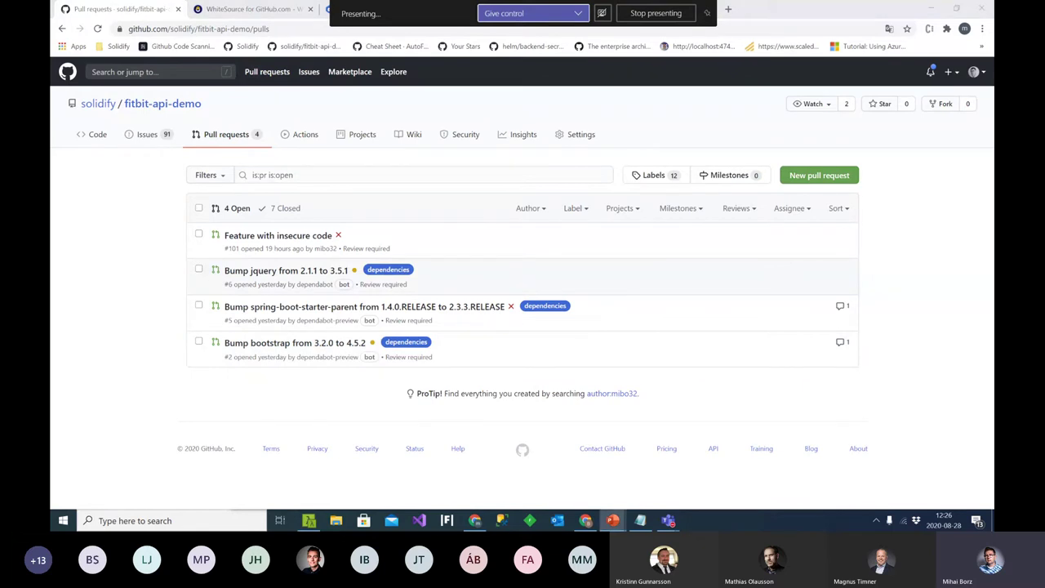
Switch to PowerPoint, start the slide show from the demo slide and advance to "Code scanning (Wait list)".
key("F5")
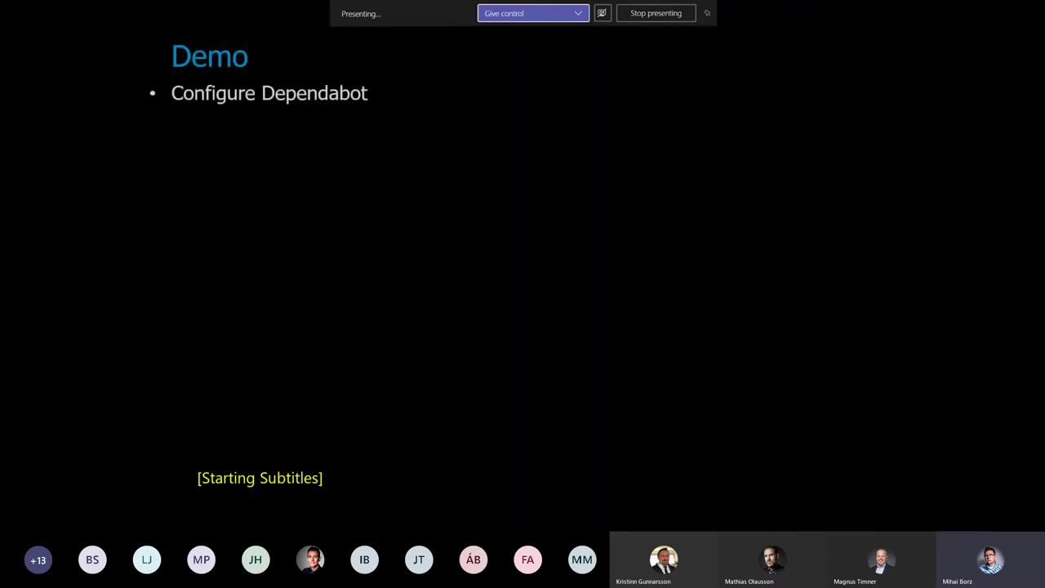
key("Right")
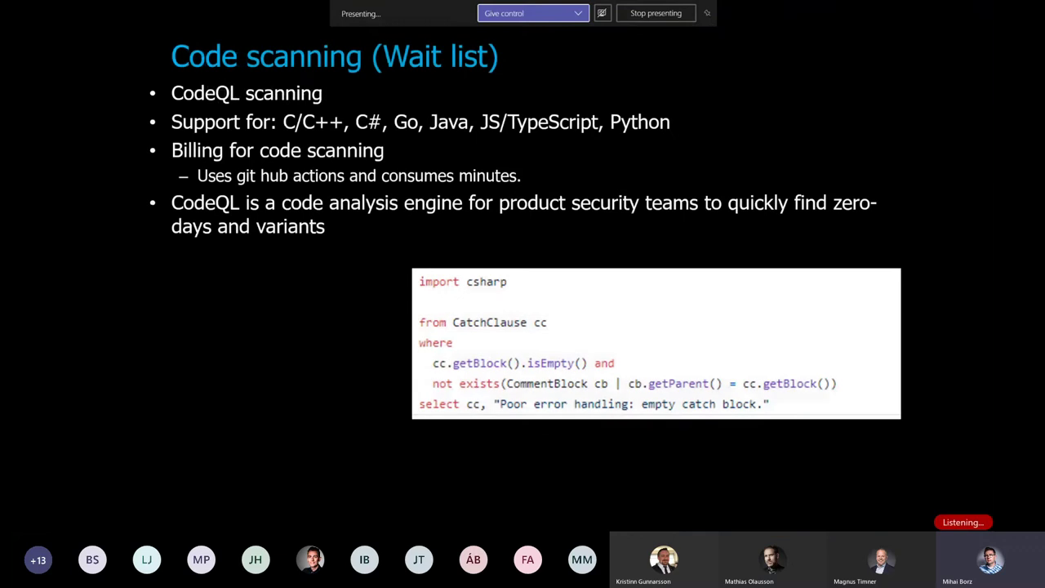
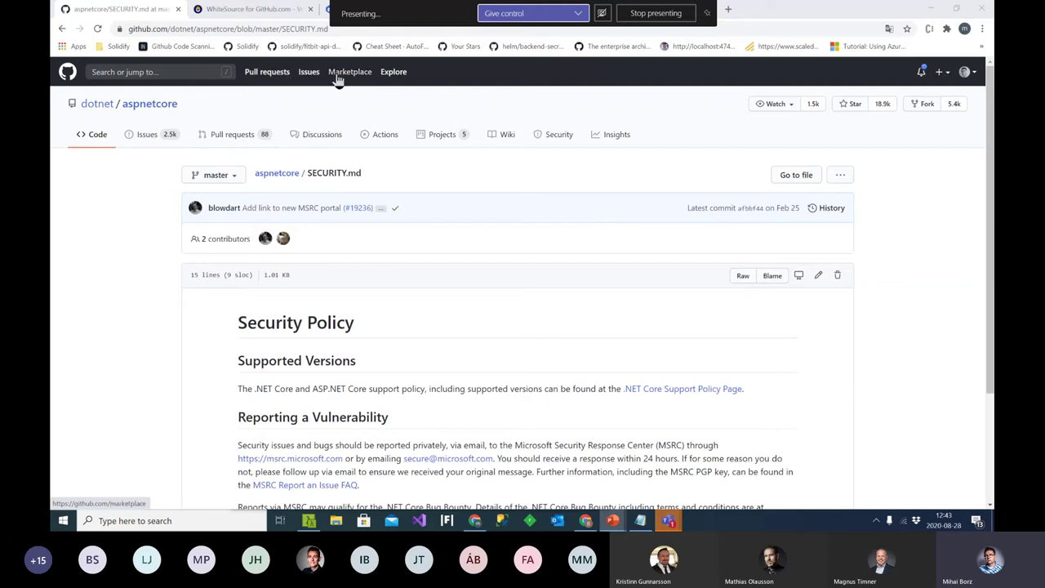
Start a new draft security advisory in the fitbit-api-demo repository.
left_click(278, 49)
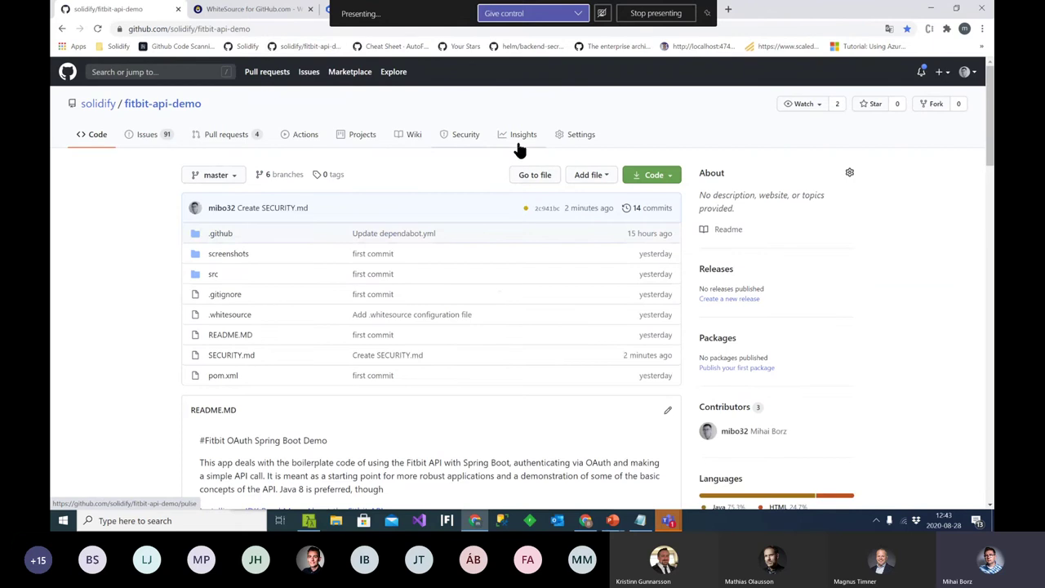
left_click(455, 146)
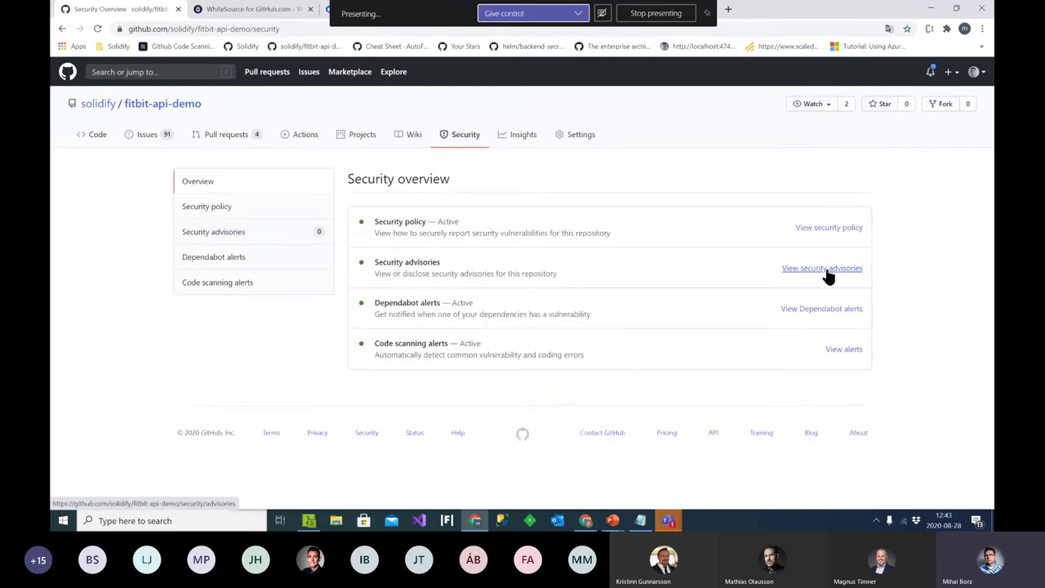
left_click(251, 233)
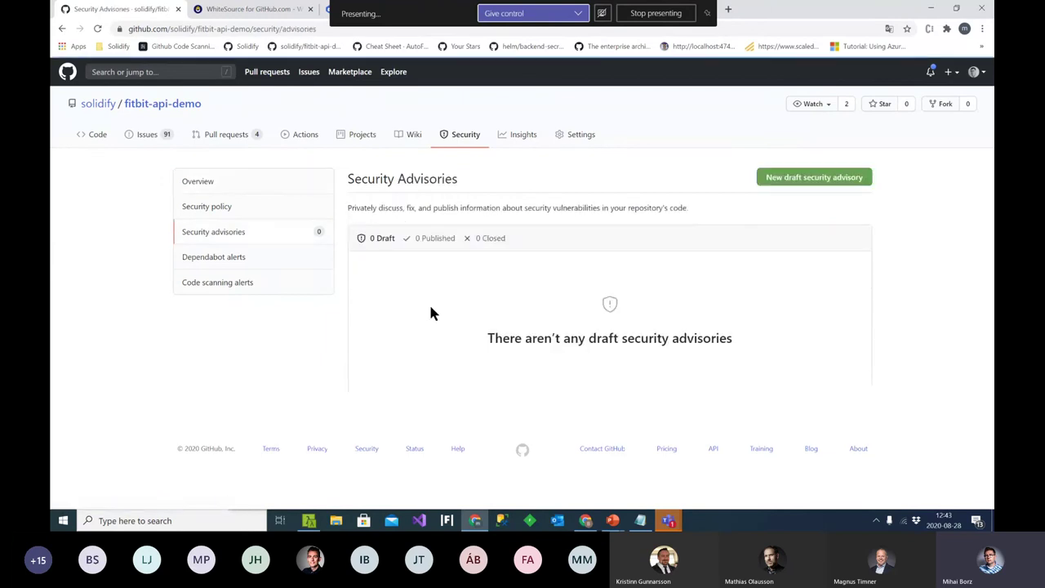
left_click(807, 179)
Set the draft advisory's affected version to 1.2.1, leaving the patched version blank.
left_click(372, 284)
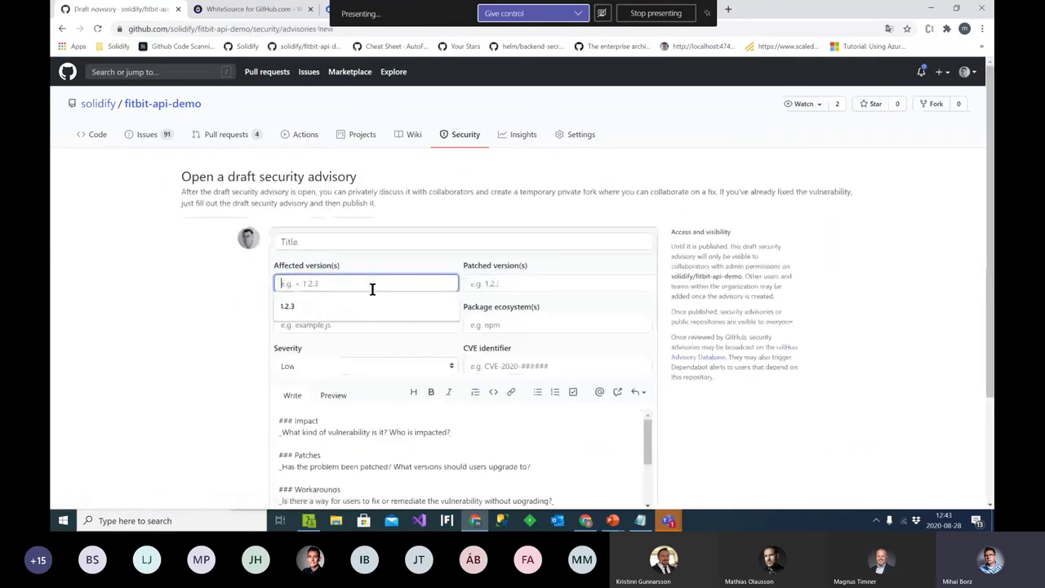
type("1.2.1")
left_click(537, 287)
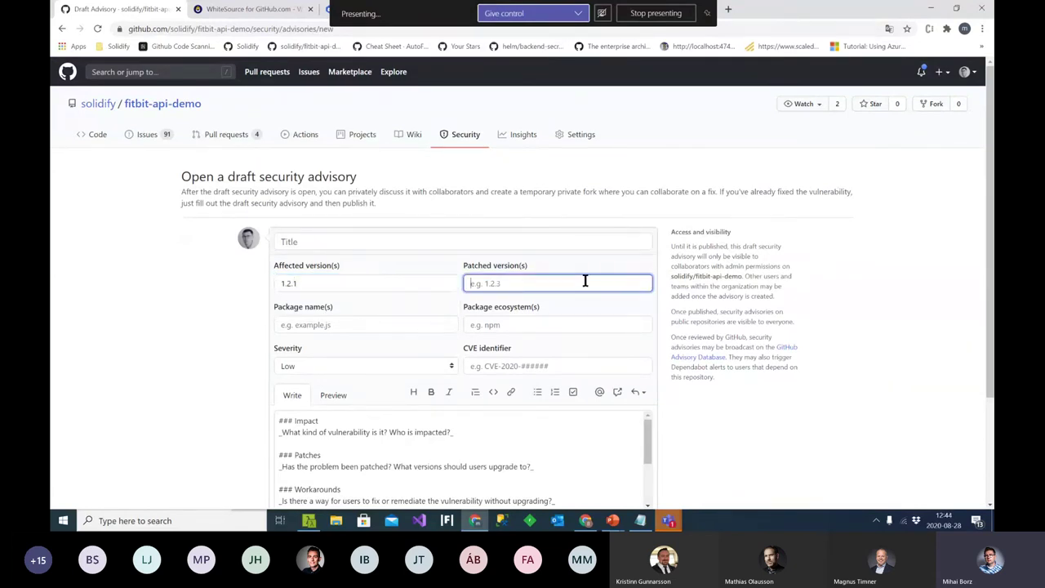
Enter "pack" as the advisory's package name and "maven" as its package ecosystem.
left_click(293, 324)
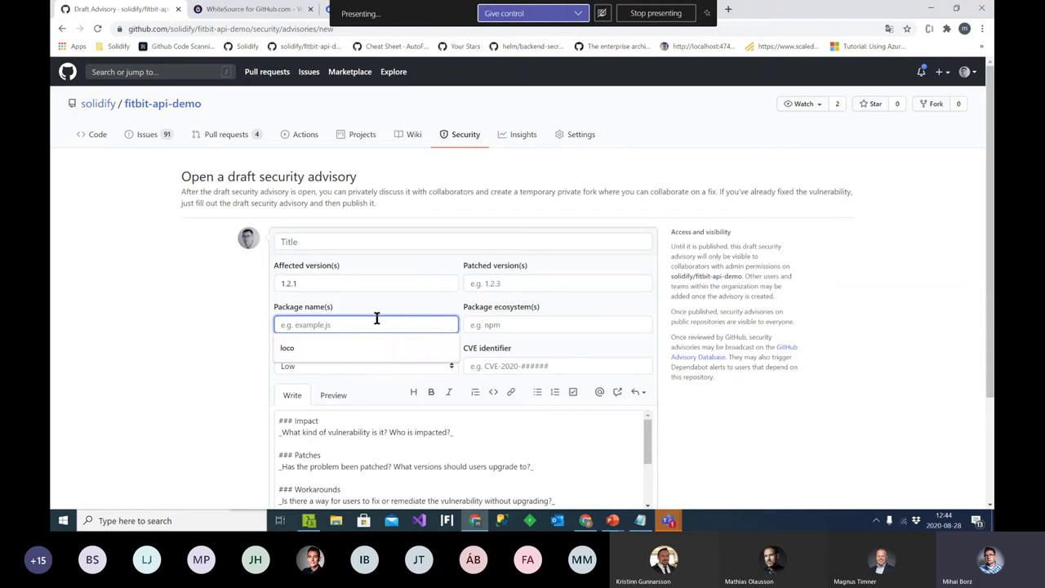
type("asd")
key("BackSpace")
key("BackSpace")
key("BackSpace")
type("pack")
left_click(550, 326)
type("maven")
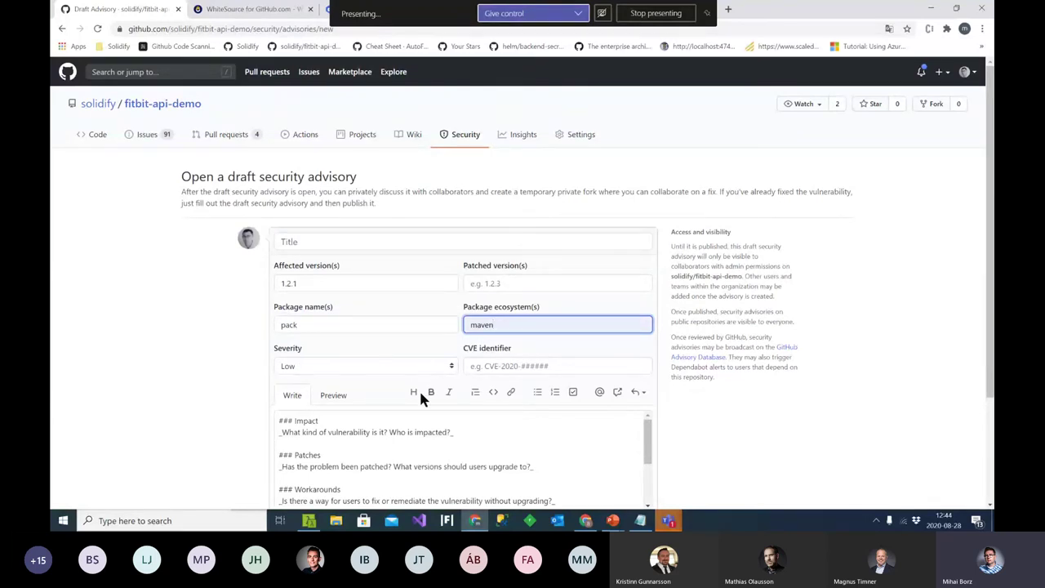
left_click(353, 367)
left_click(520, 368)
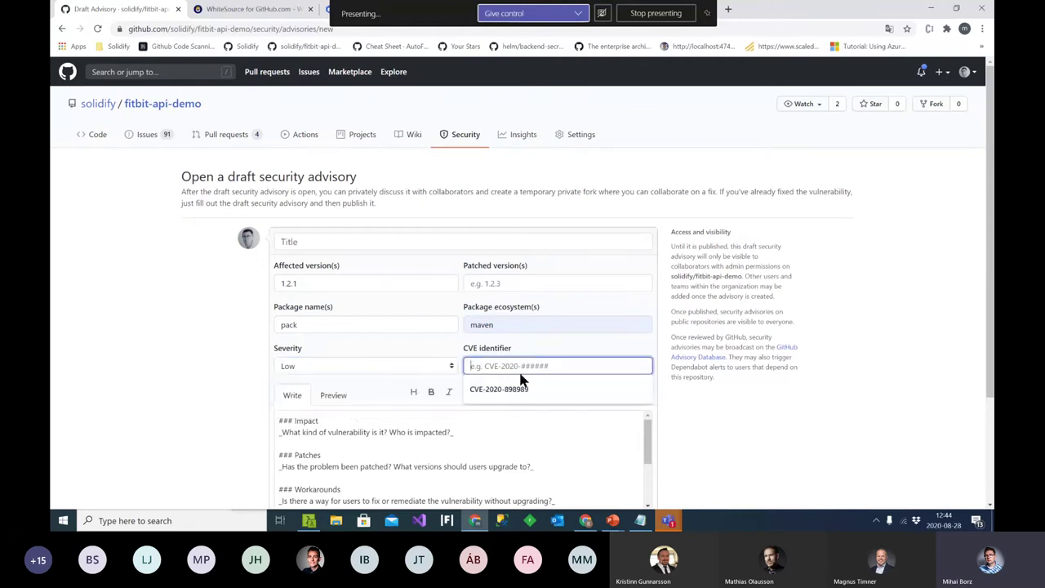
left_click(513, 397)
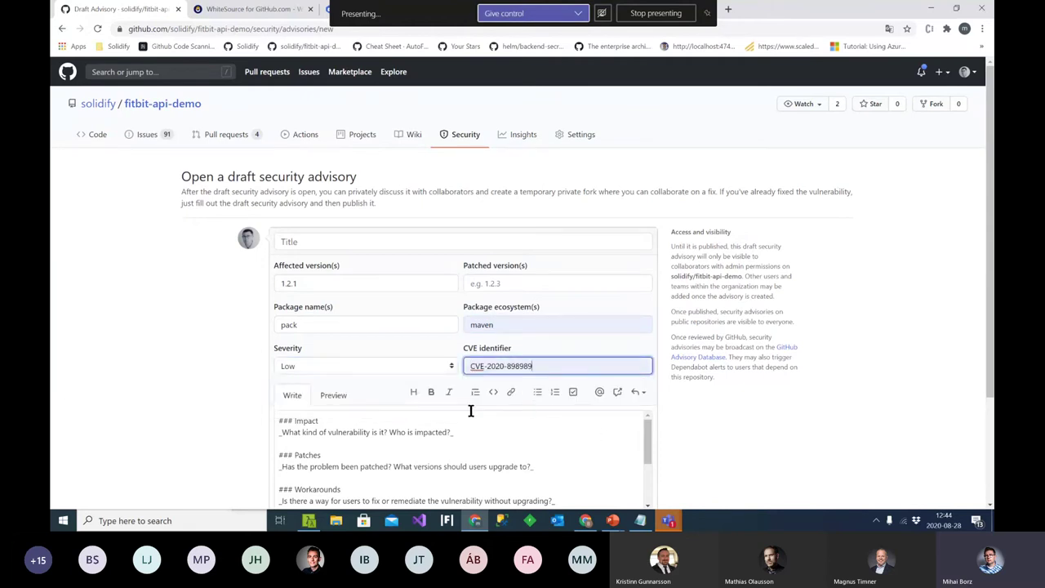
Title the advisory "Sec Issue" and create it.
scroll(385, 418, "down", 2)
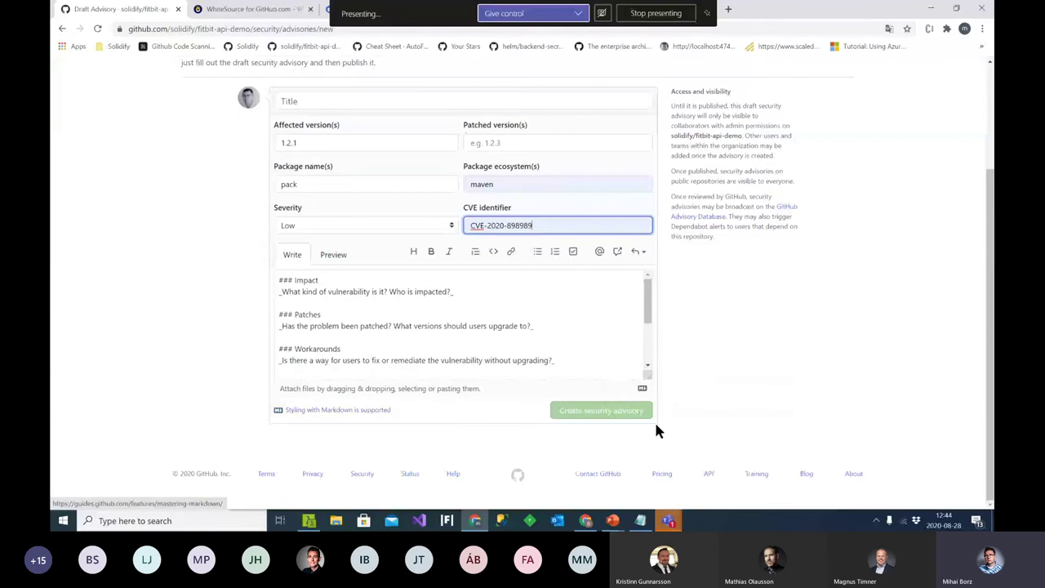
scroll(360, 327, "up", 2)
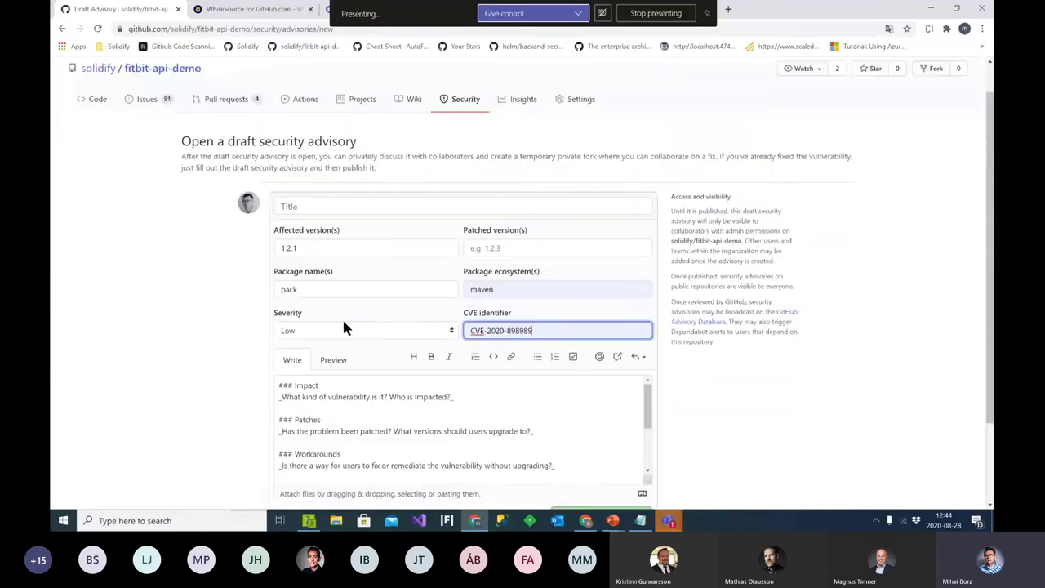
scroll(347, 326, "down", 2)
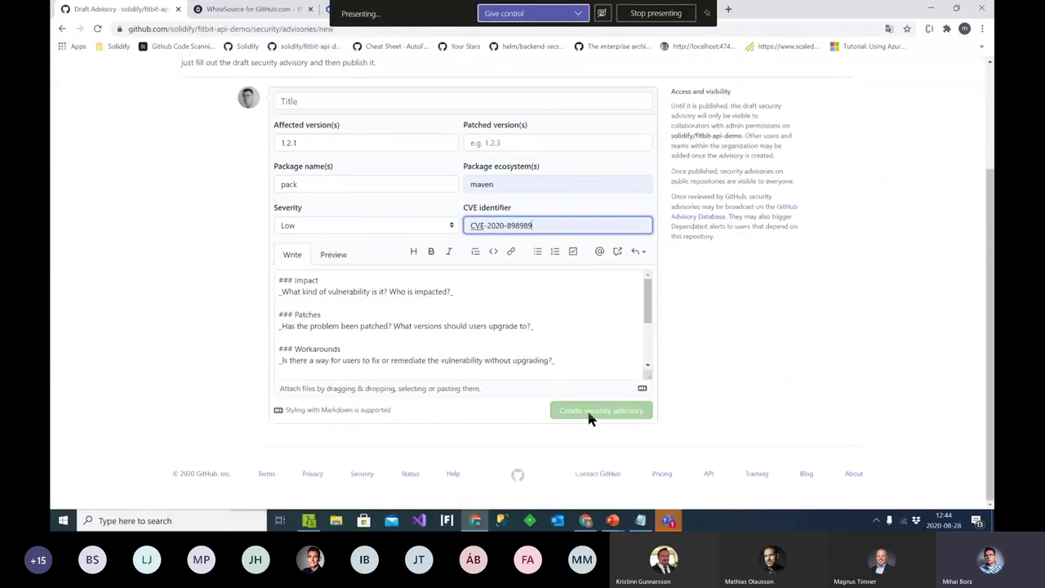
left_click(650, 317)
left_click_drag(649, 317, 631, 277)
scroll(432, 303, "up", 1)
scroll(433, 309, "up", 1)
left_click(381, 241)
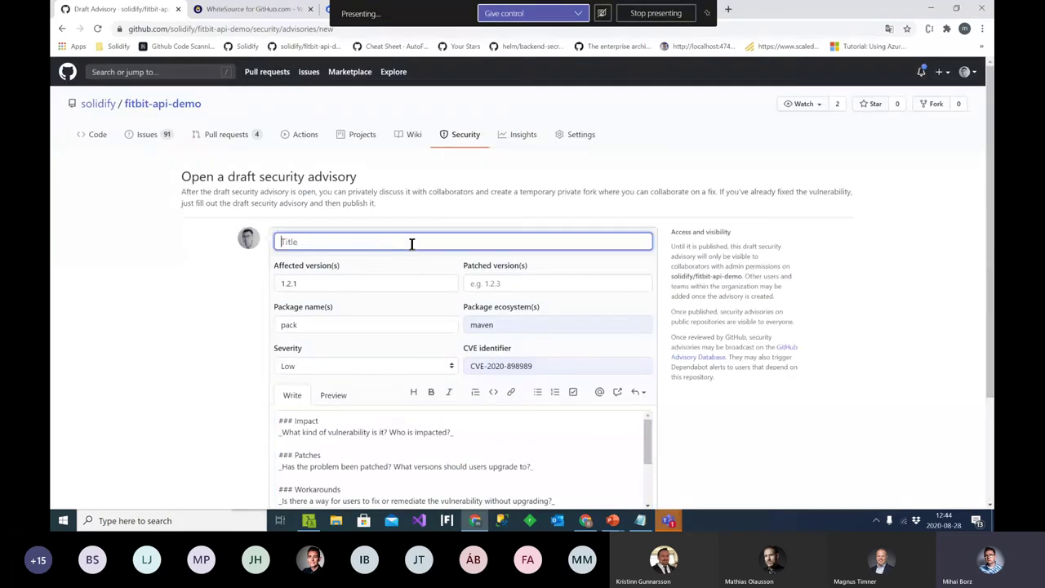
type("Sec Issue")
scroll(572, 327, "down", 2)
left_click(611, 413)
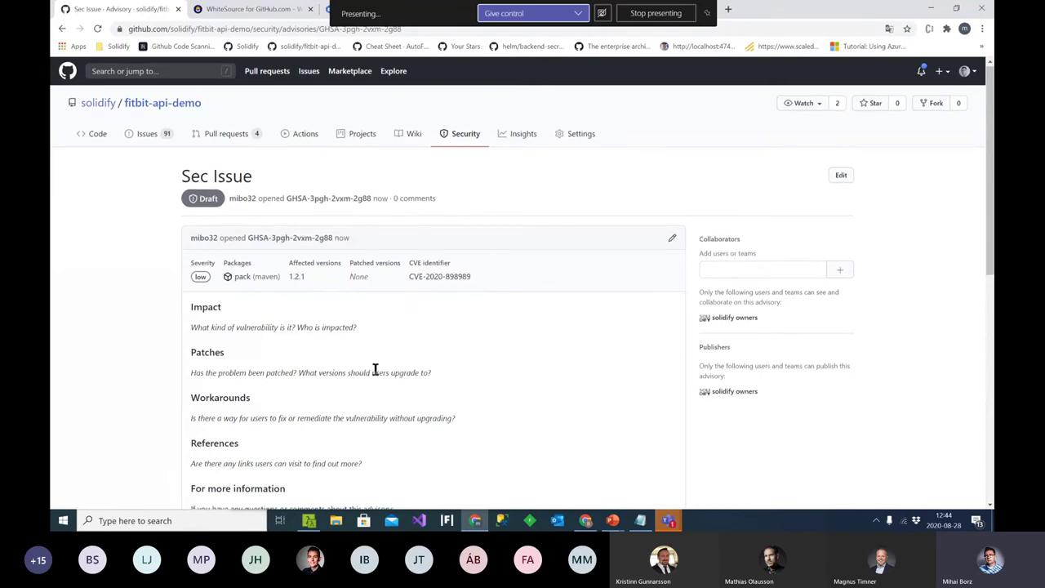
Examine the draft advisory's description sections and its private fork and publishing options.
scroll(360, 368, "down", 5)
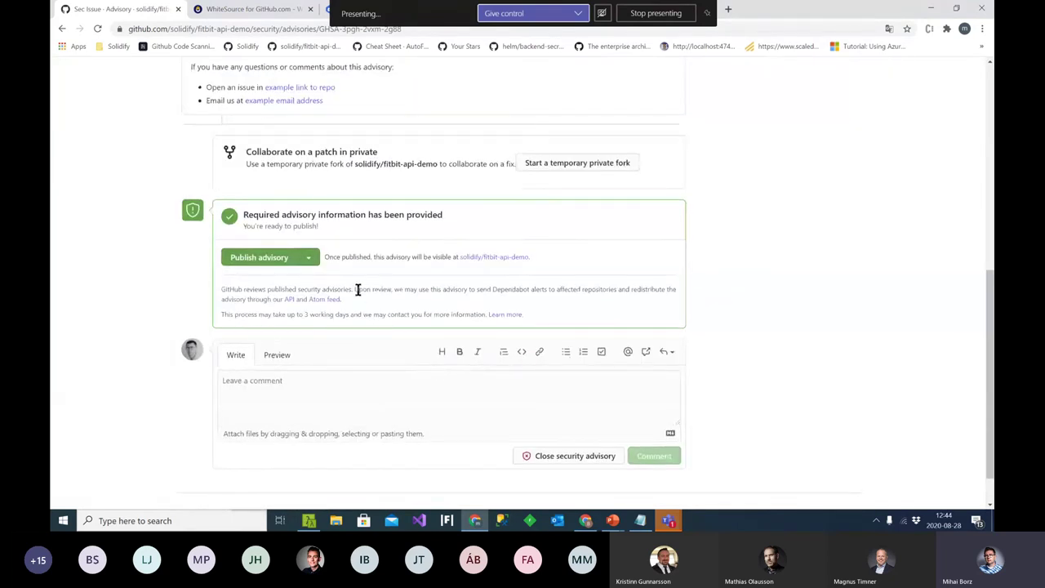
scroll(572, 304, "up", 2)
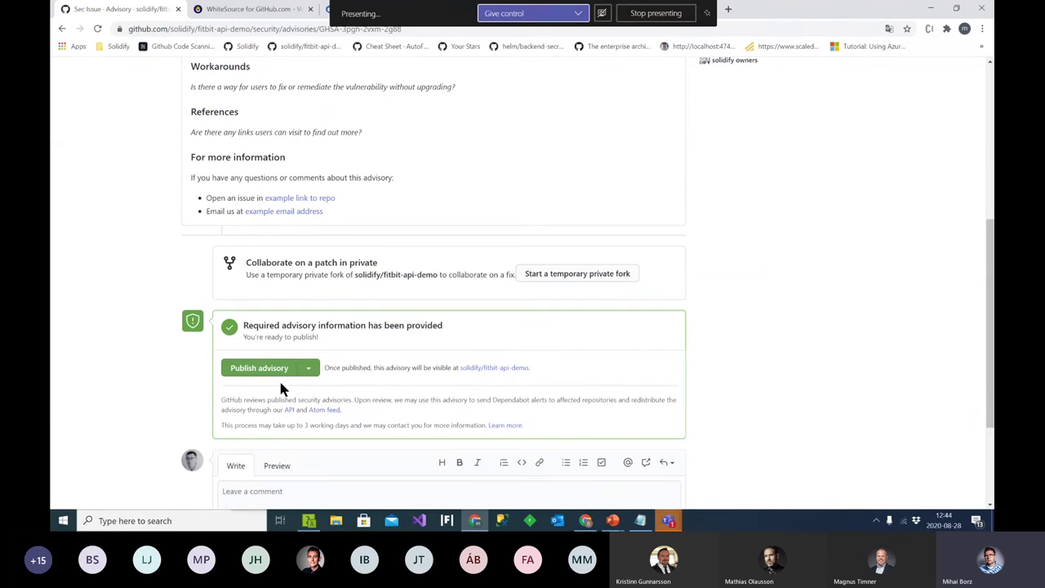
scroll(281, 381, "up", 1)
scroll(284, 382, "up", 1)
scroll(311, 380, "down", 1)
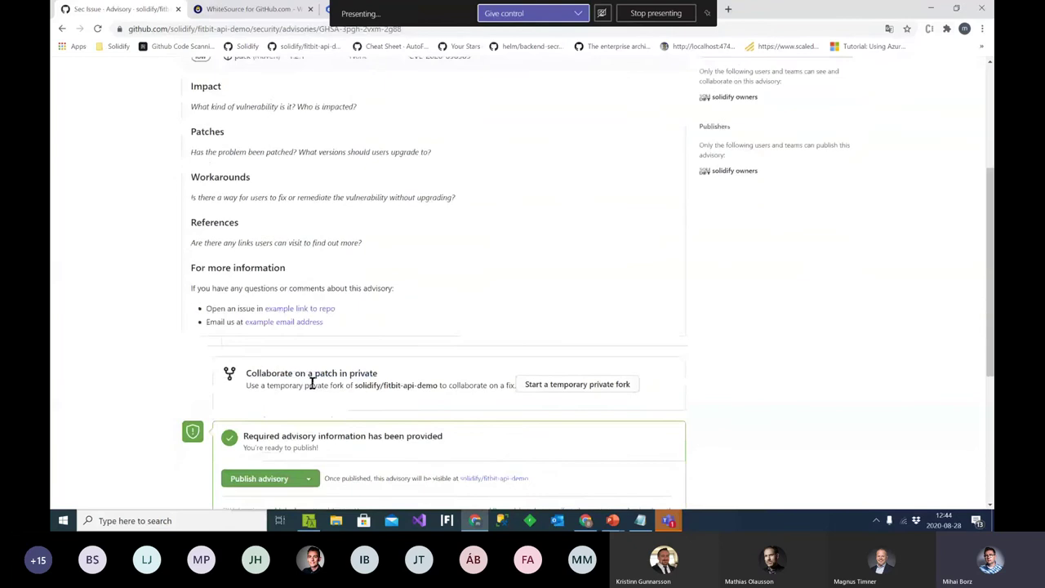
scroll(308, 384, "down", 2)
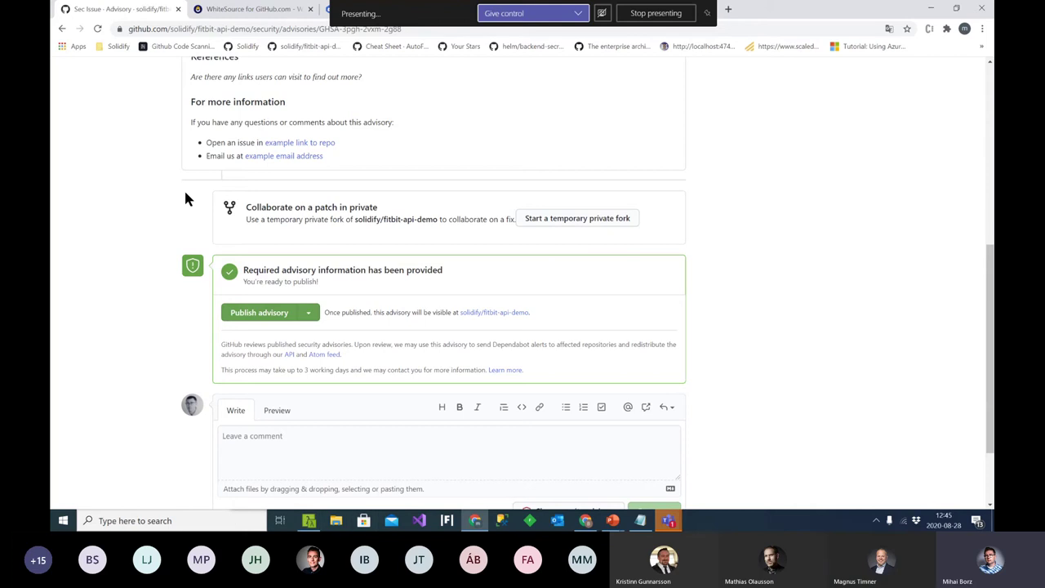
scroll(437, 322, "up", 5)
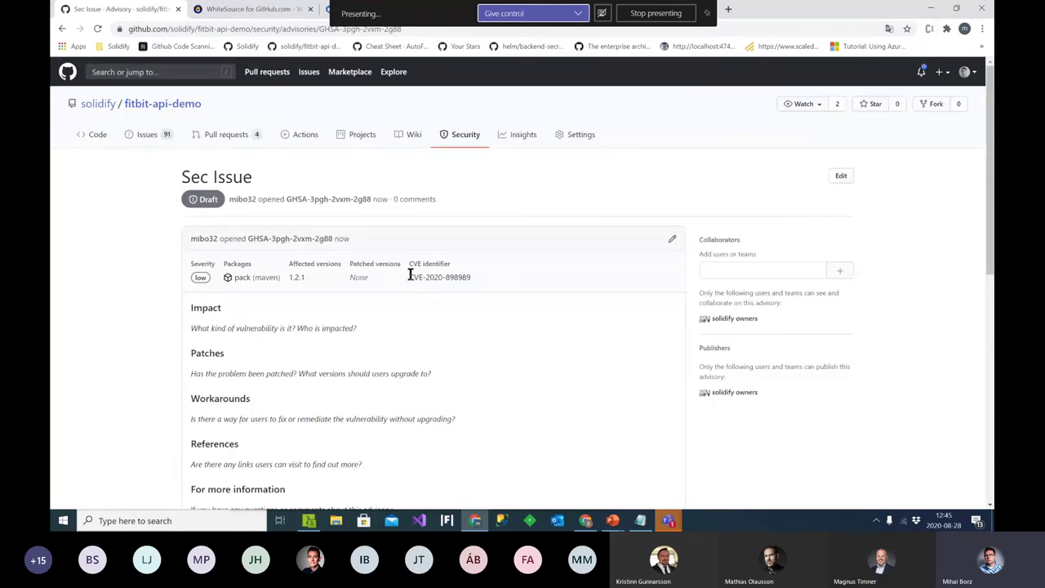
Highlight the advisory's CVE identifier, and open the repository's issues list.
left_click_drag(409, 278, 419, 278)
double_click(433, 278)
left_click(459, 281)
double_click(459, 277)
left_click(140, 134)
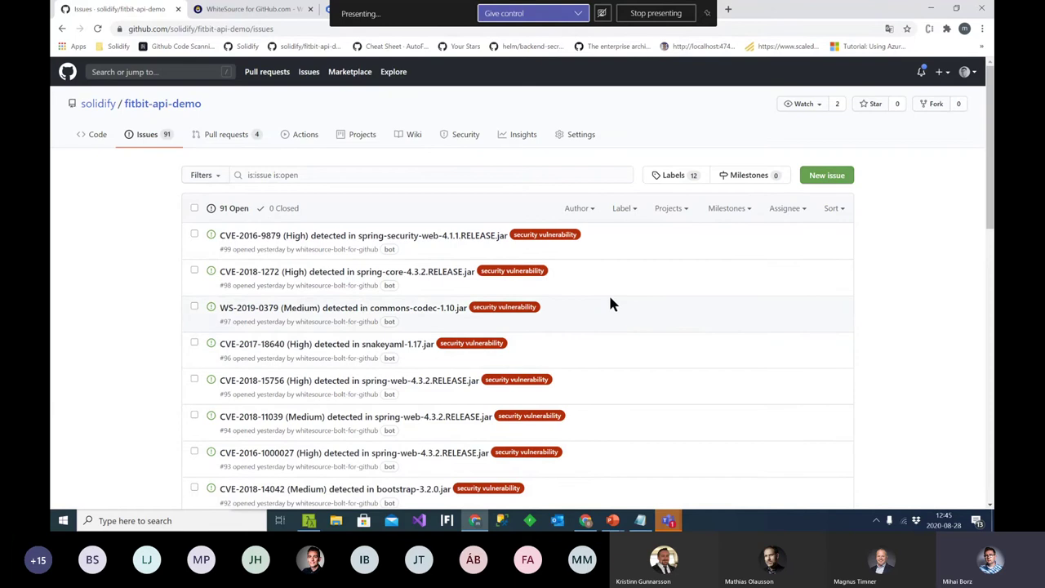
Review the repository's open vulnerability issues, and switch to the PowerPoint slide show to advance it to the Wrap-up slide.
mouse_move(231, 240)
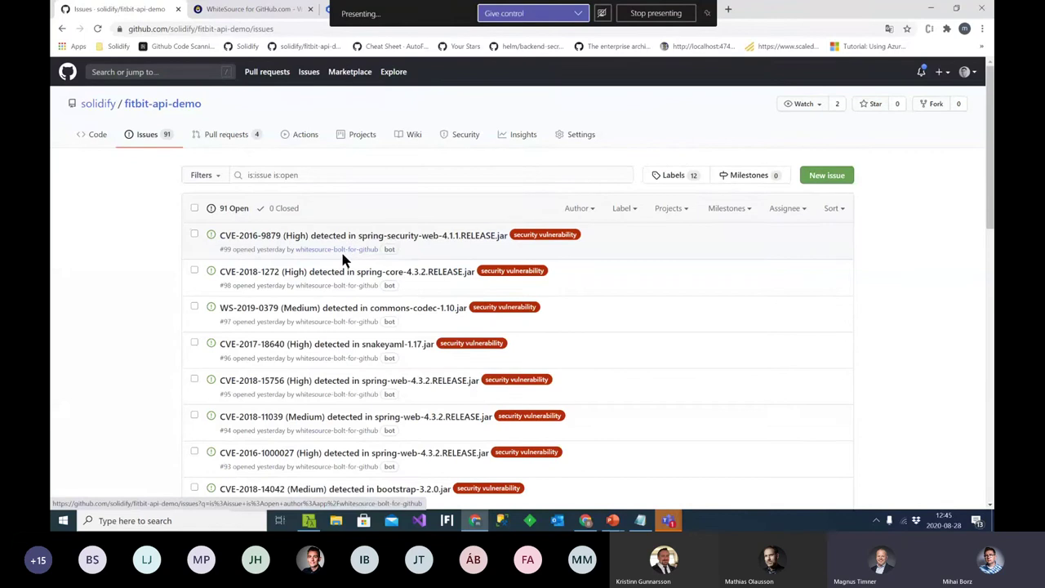
scroll(487, 394, "down", 5)
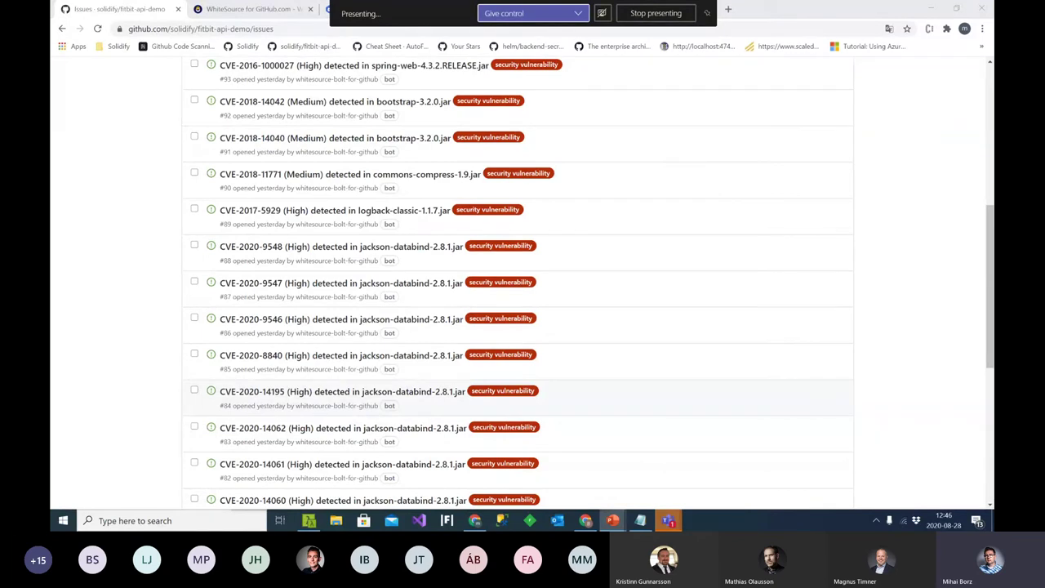
key("alt+Tab")
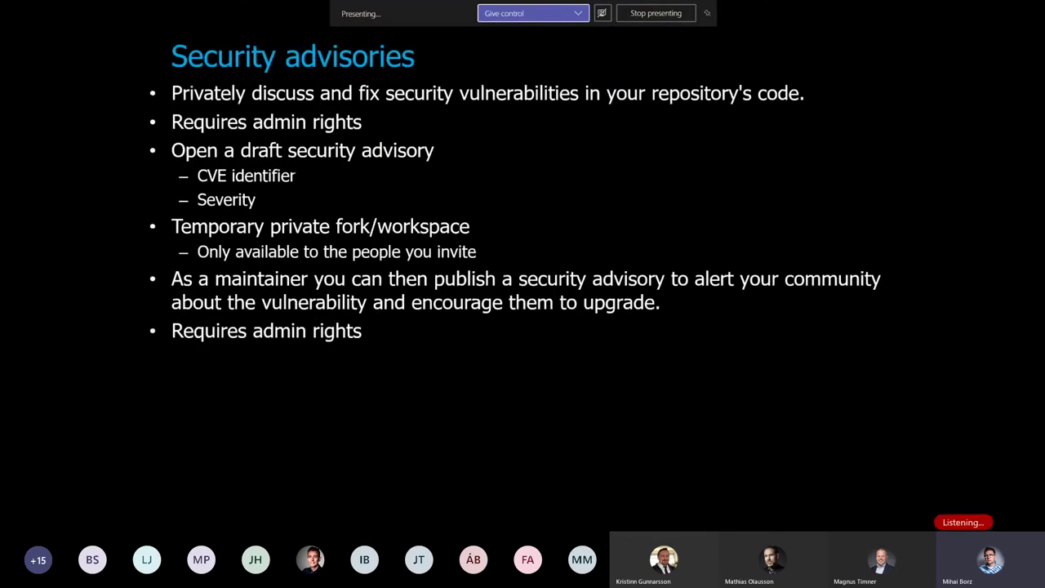
key("Right")
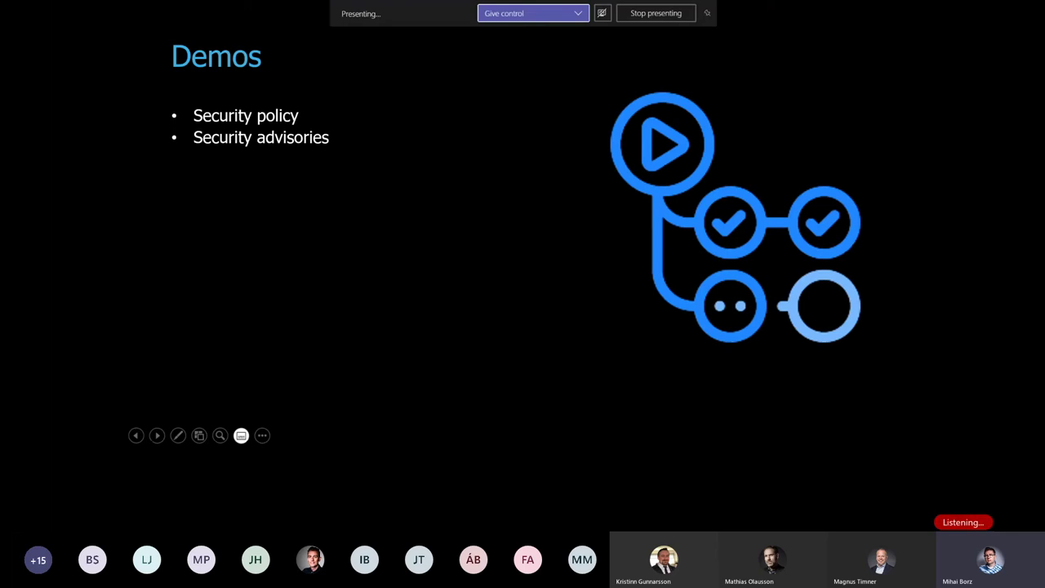
key("Right")
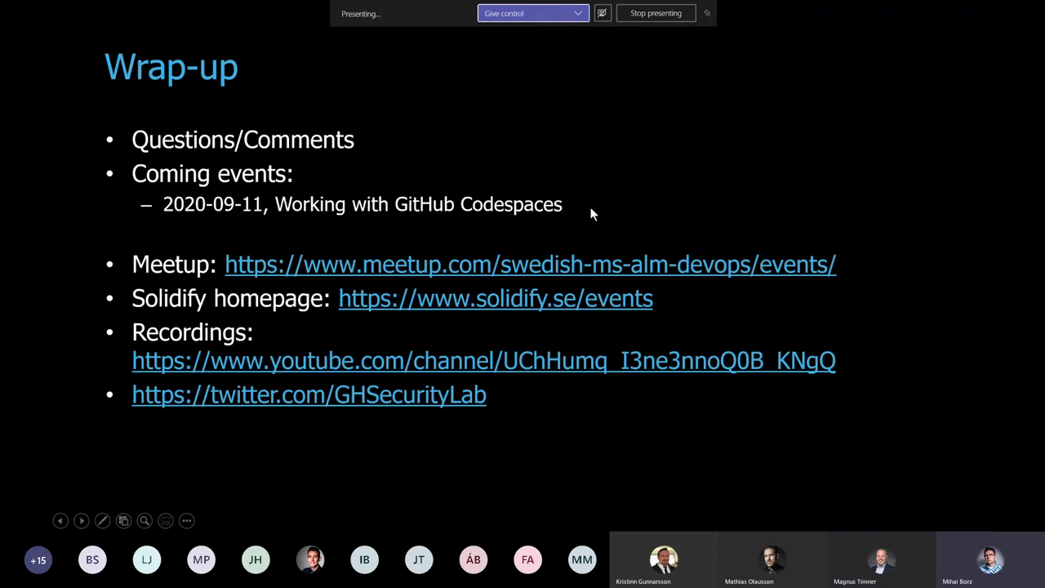
Switch back to GitHub in Chrome and search the Marketplace for "Owasp".
key("alt+Tab")
scroll(474, 240, "up", 5)
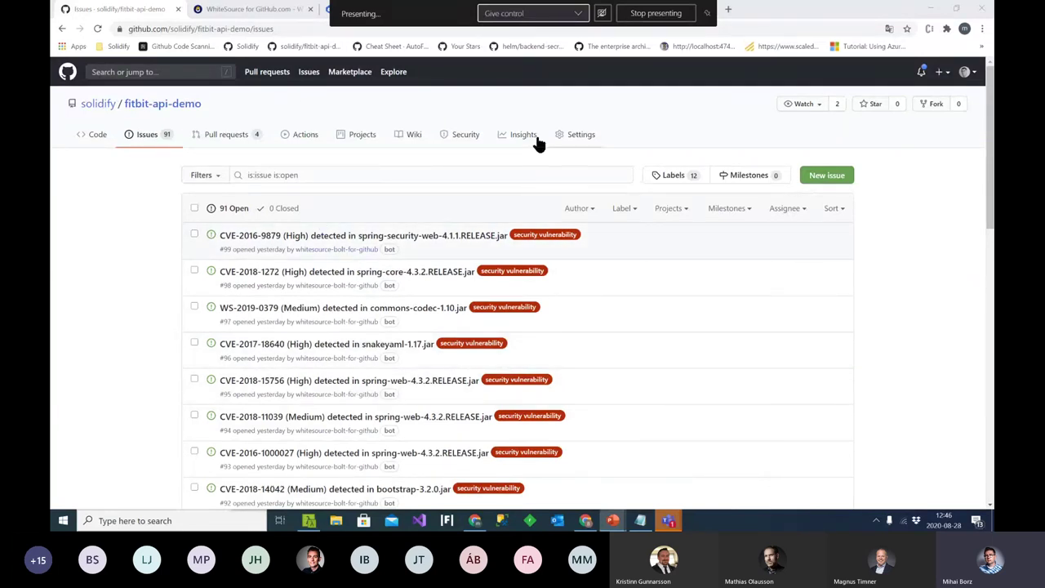
left_click(347, 72)
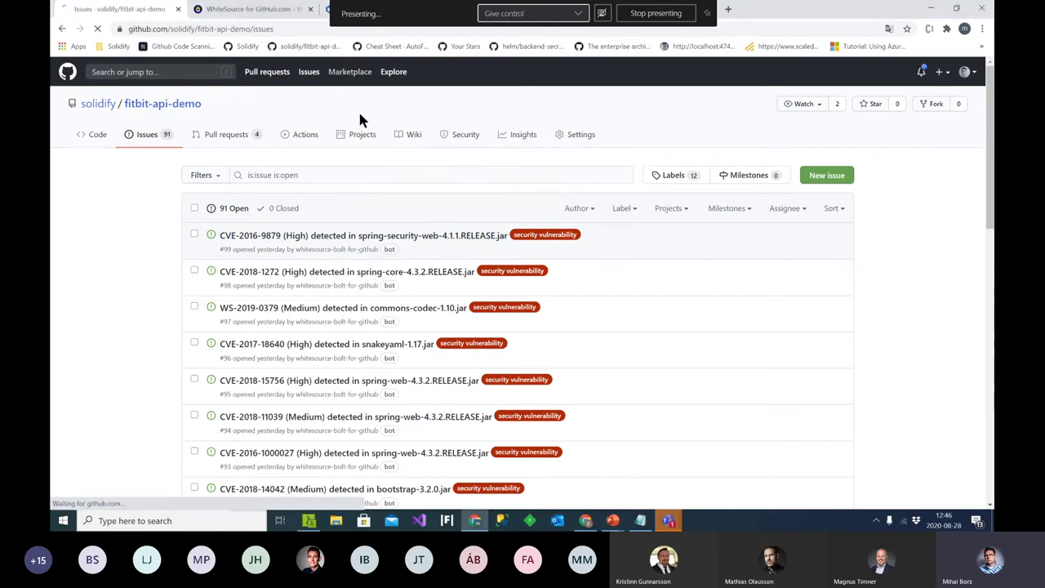
scroll(500, 347, "down", 4)
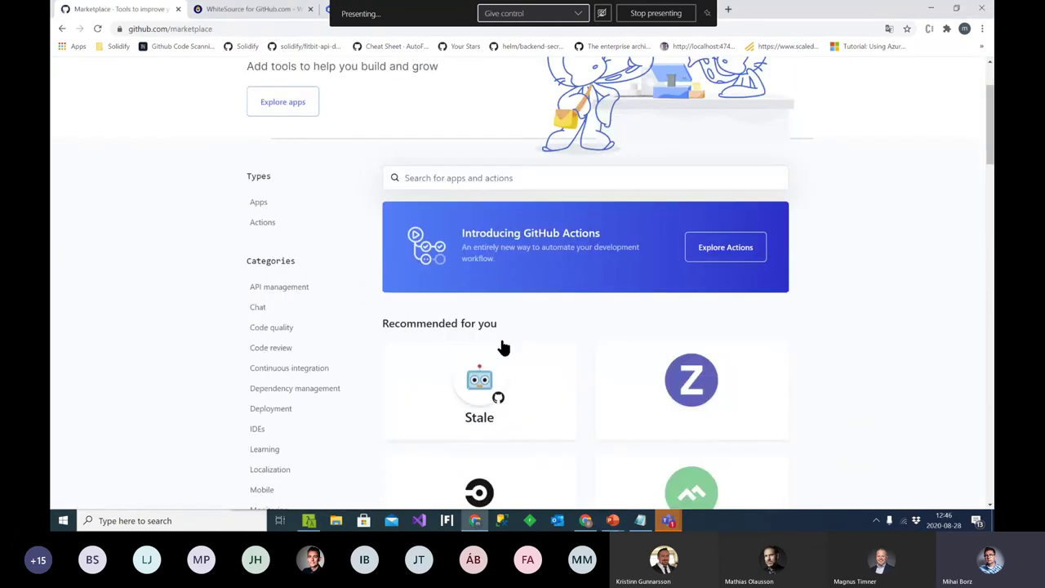
scroll(490, 347, "up", 2)
scroll(486, 343, "up", 1)
left_click(498, 183)
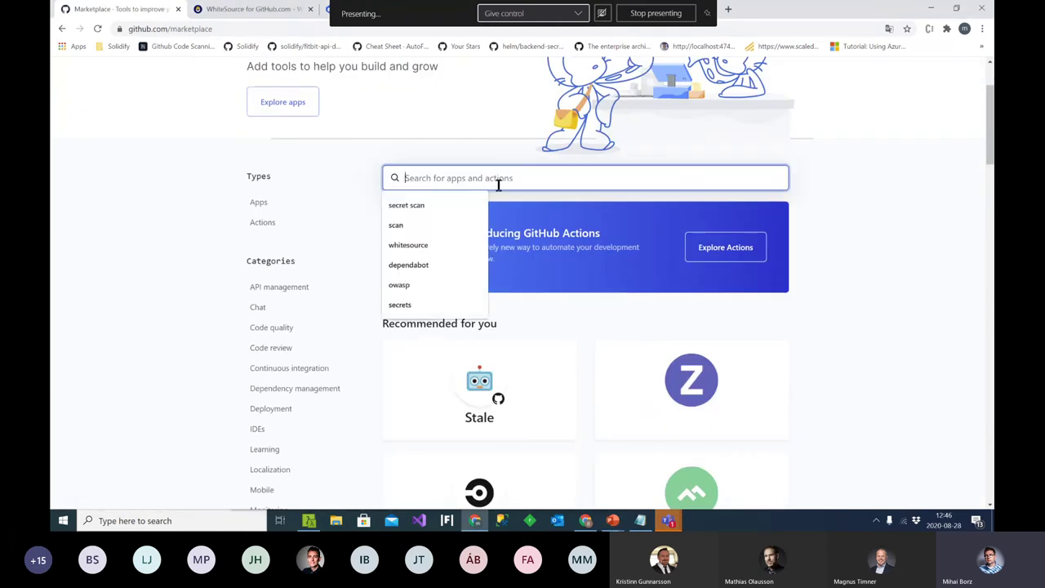
type("Owasp")
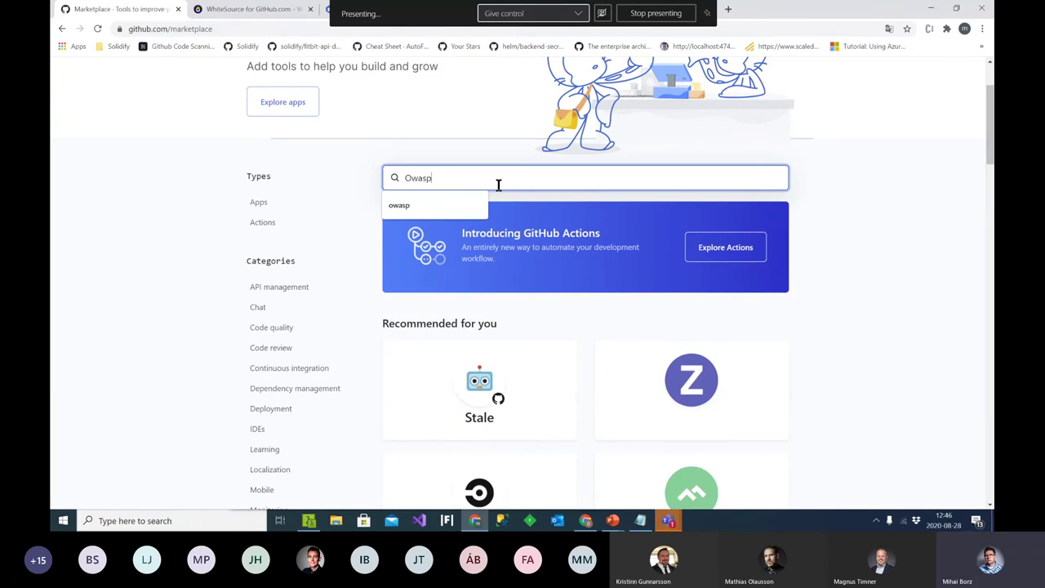
key("Return")
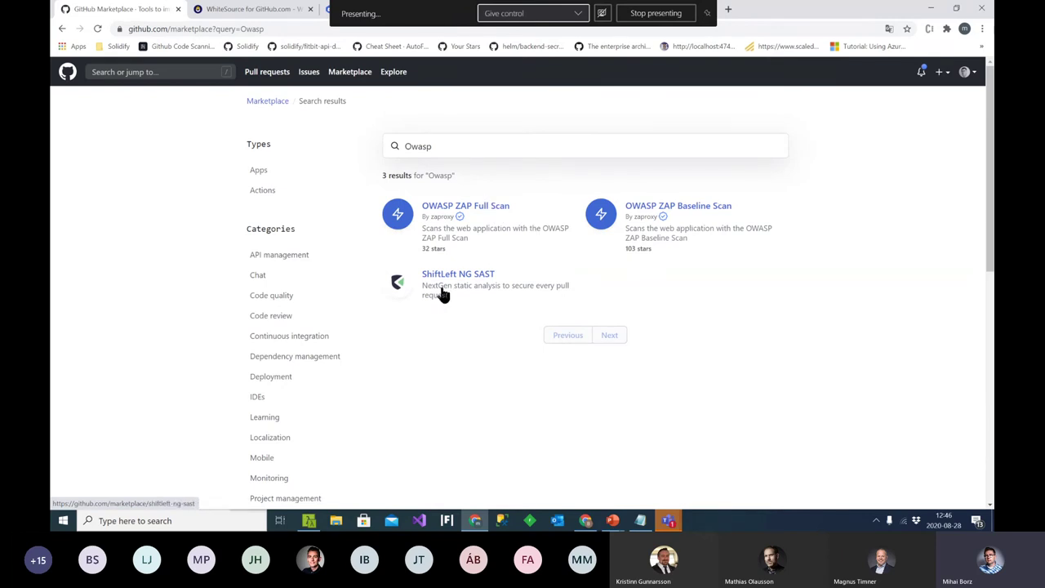
Open the OWASP ZAP Full Scan action, examine its description and inputs, and return to the search results.
left_click(494, 213)
scroll(517, 420, "down", 3)
scroll(508, 419, "down", 2)
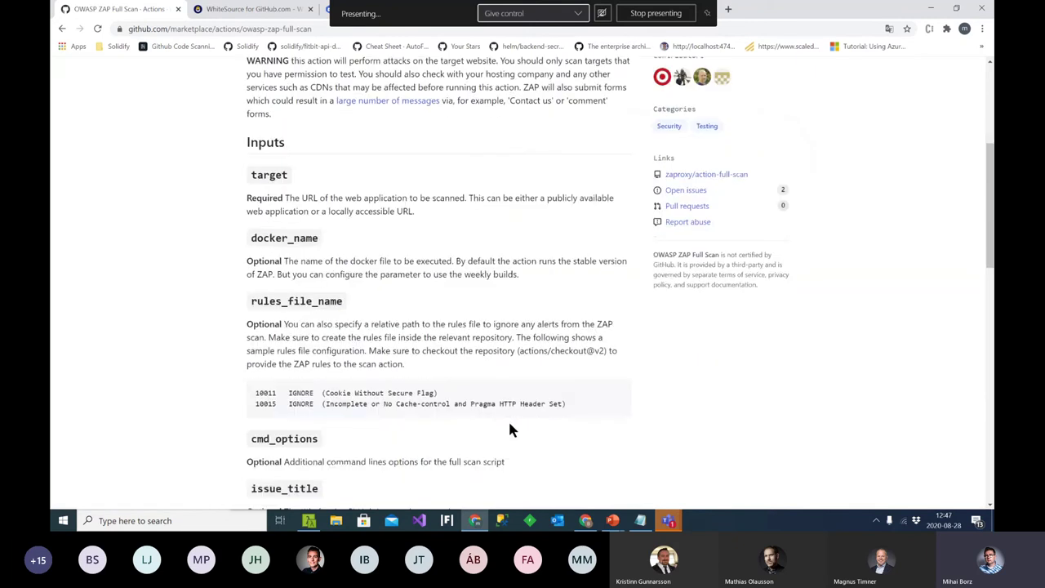
scroll(518, 429, "up", 2)
scroll(571, 452, "up", 2)
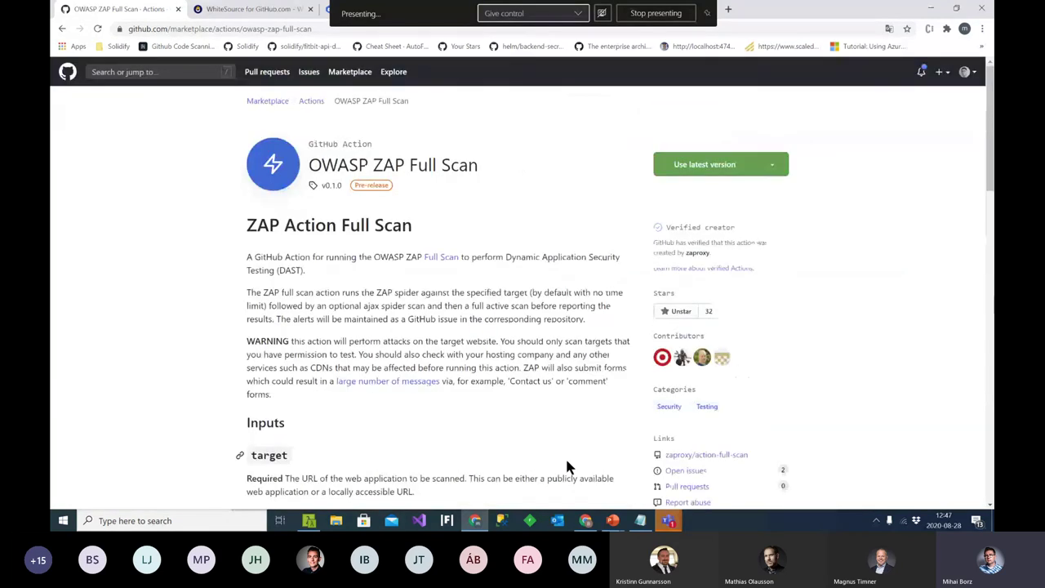
scroll(567, 461, "down", 4)
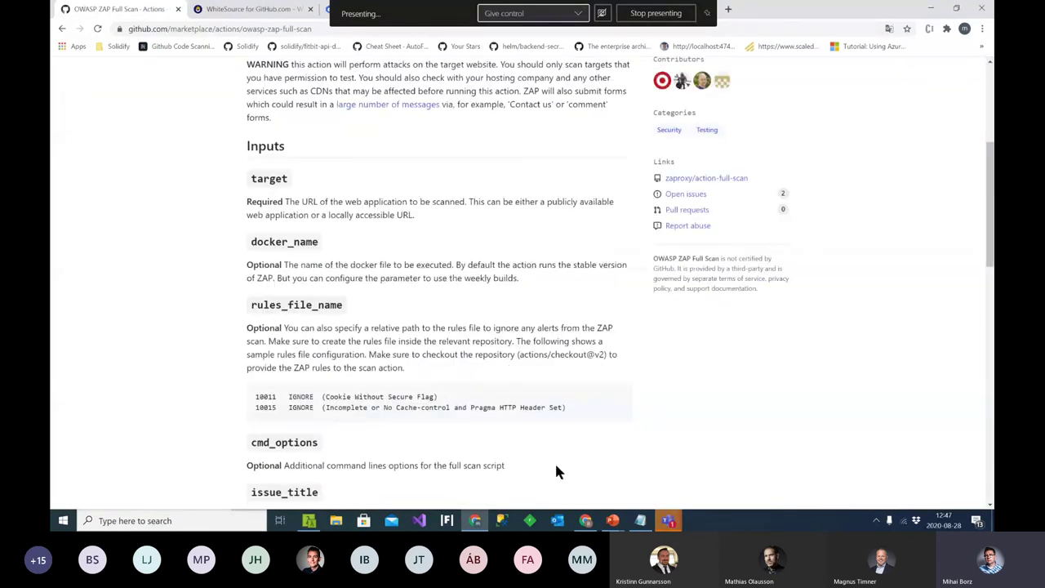
scroll(554, 437, "down", 2)
scroll(547, 423, "up", 3)
scroll(545, 425, "up", 3)
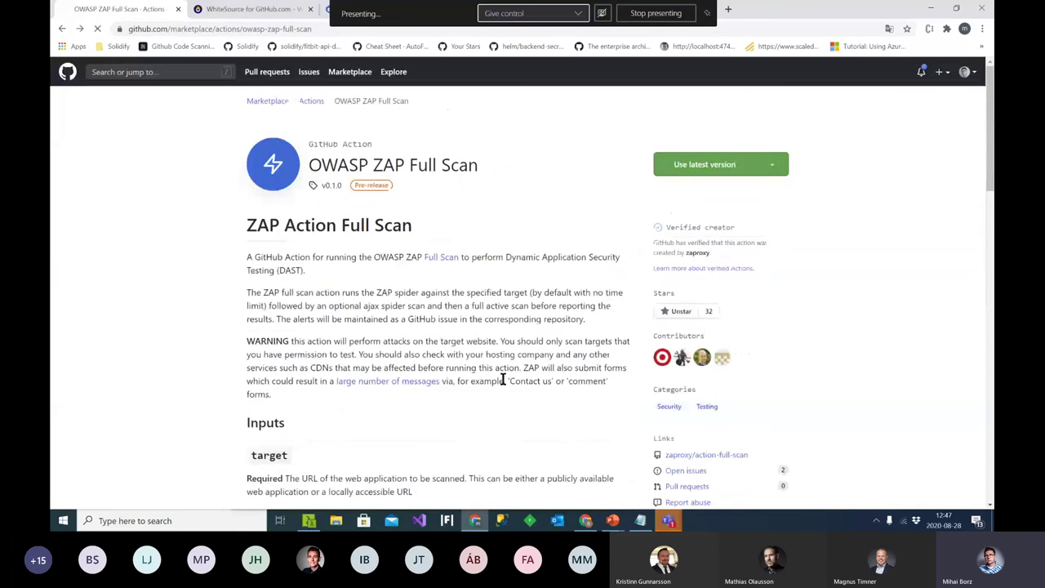
key("alt+Left")
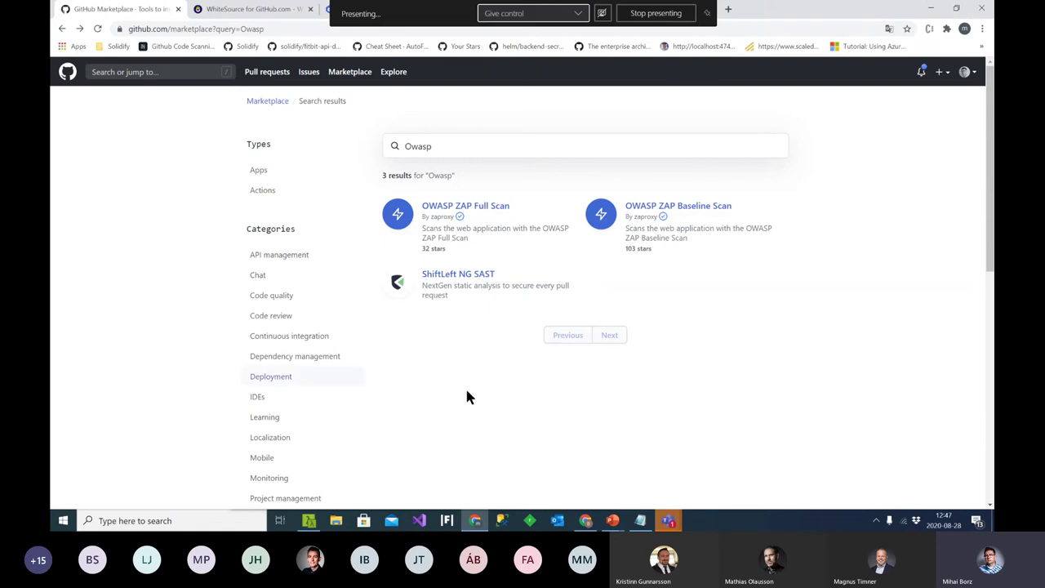
Clear the "Owasp" text from the Marketplace search.
left_click(497, 148)
key("ctrl+a")
key("End")
key("BackSpace")
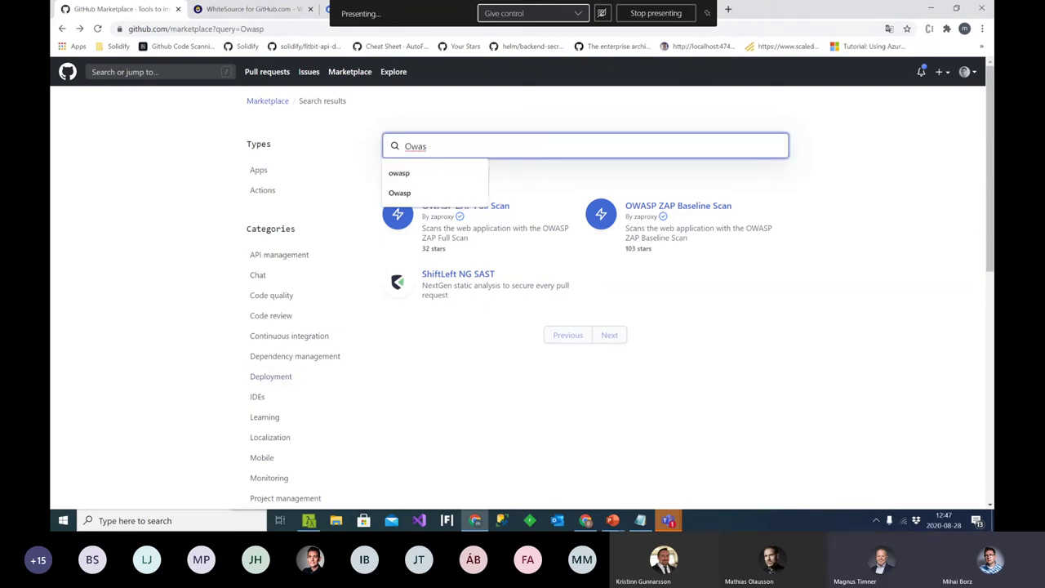
key("ctrl+a")
key("BackSpace")
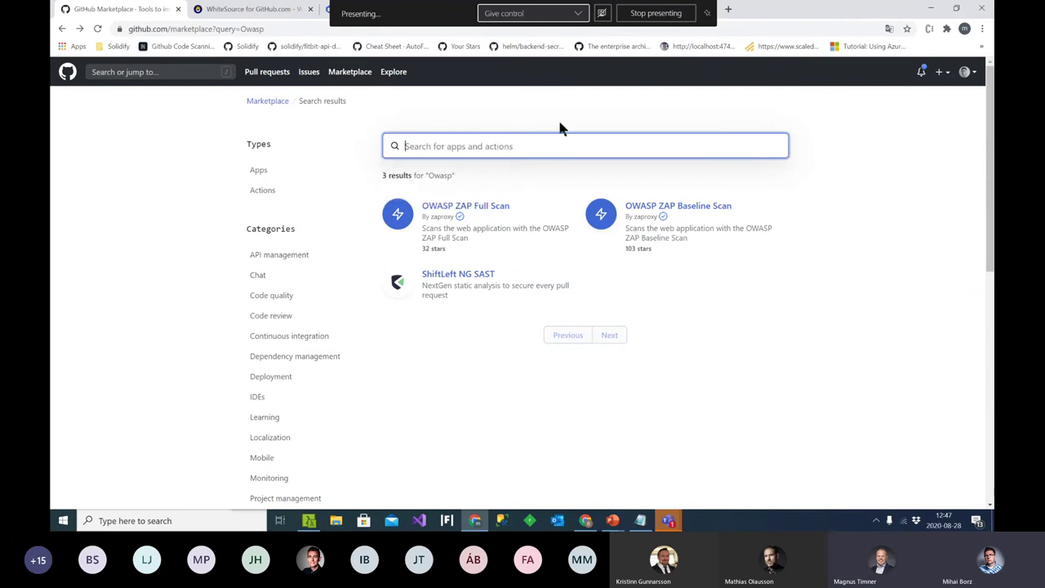
left_click(665, 454)
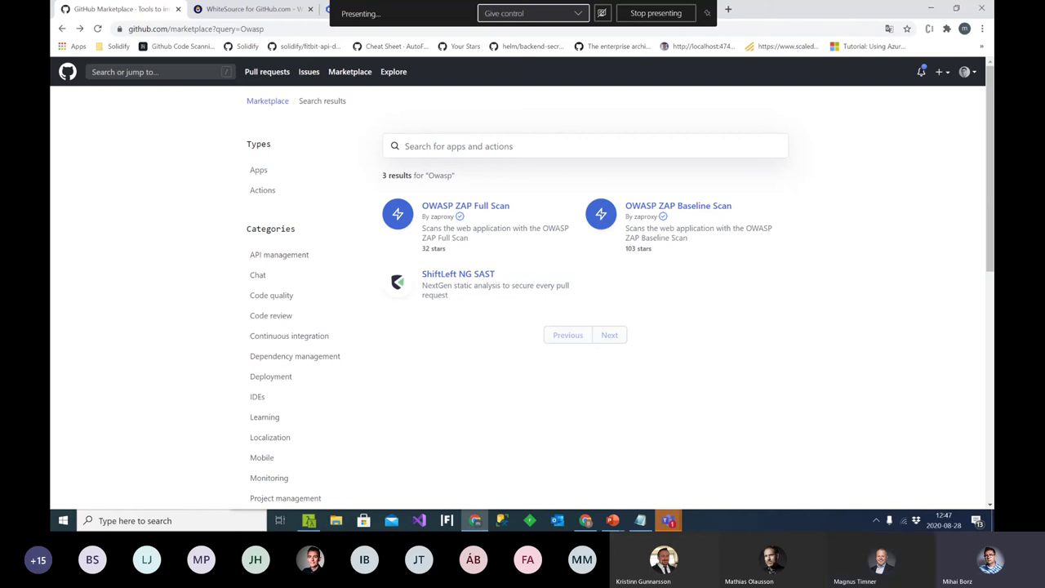
Switch to the PowerPoint slide show with the Wrap-up slide.
key("alt+Tab")
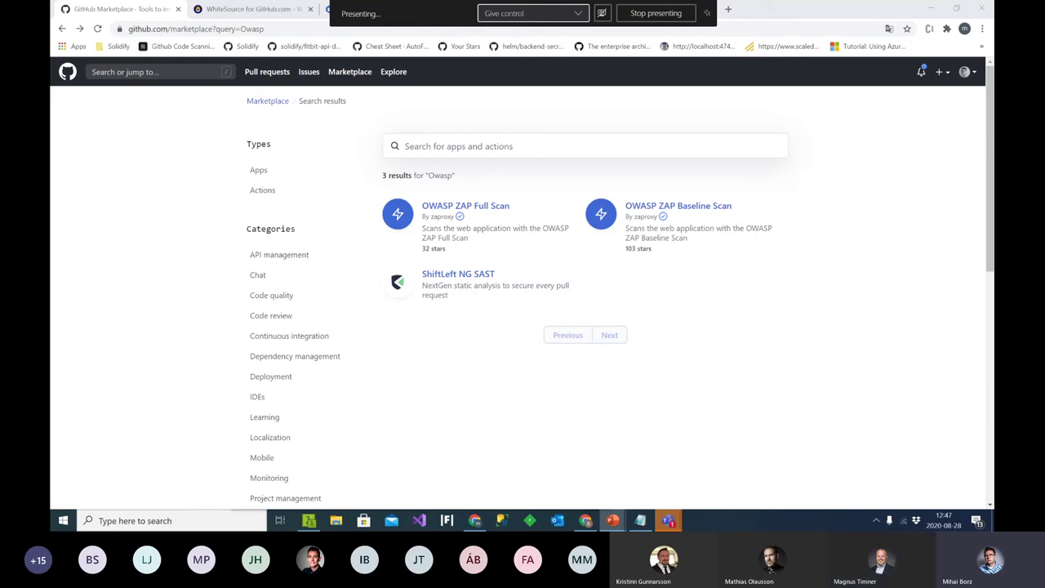
key("alt+Tab")
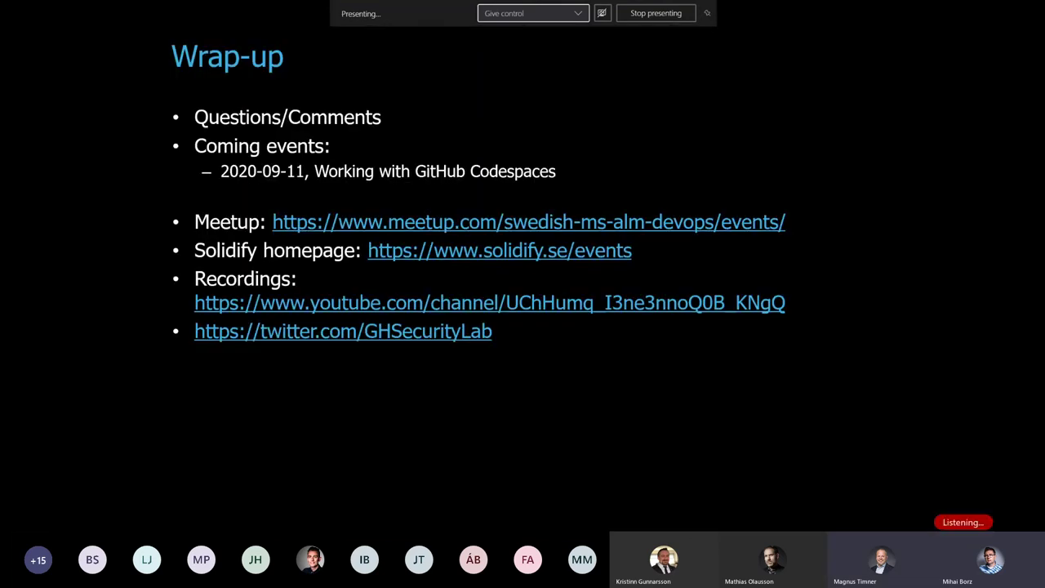